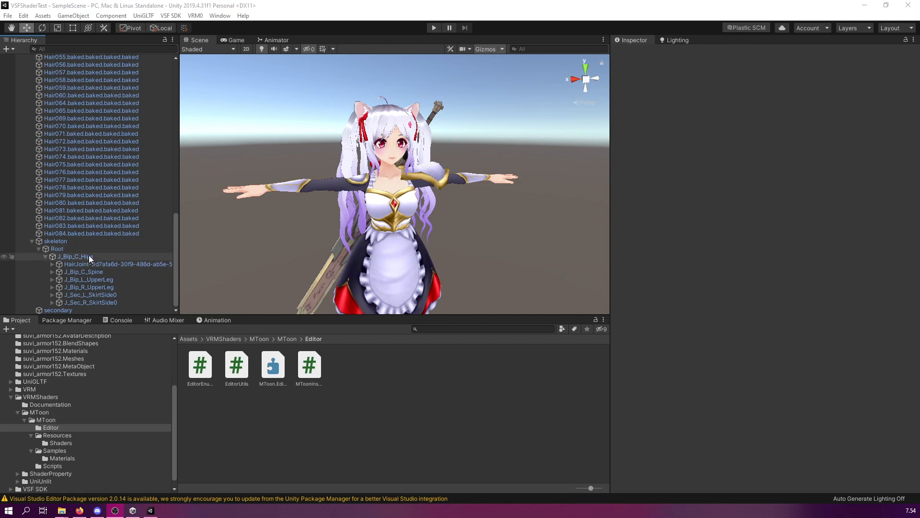
- Add a Cube 3D object as a child of J_Bip_C_Hips in the avatar's skeleton
{"action": "right_click", "coordinate": [89, 257]}
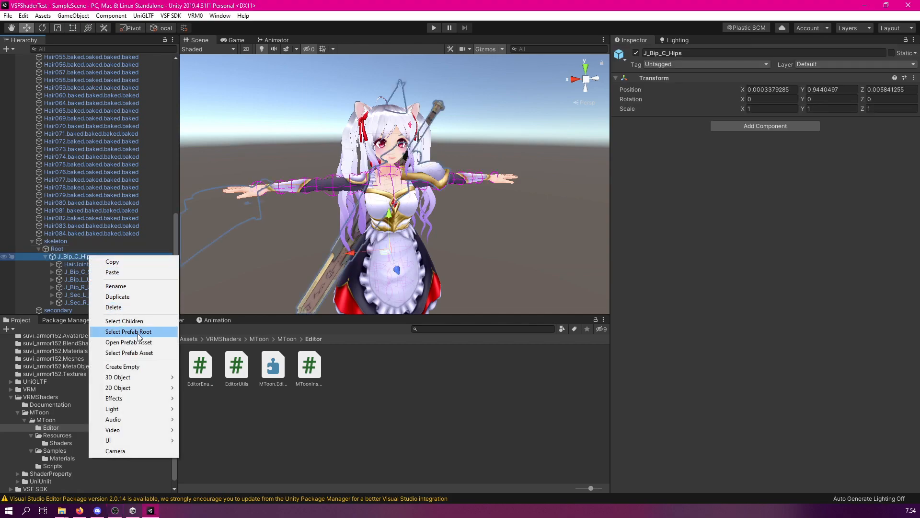
{"action": "mouse_move", "coordinate": [142, 380]}
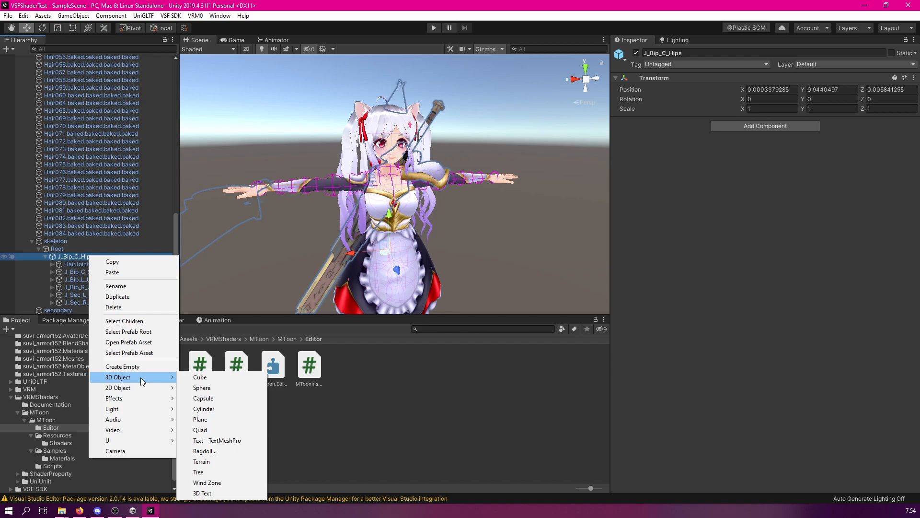
{"action": "left_click", "coordinate": [201, 377]}
- Scale the cube uniformly to about 0.508 and move it beside the avatar's head, at about X 0.557, Y 0.793
{"action": "scroll", "coordinate": [360, 259], "scroll_direction": "down", "scroll_amount": 5}
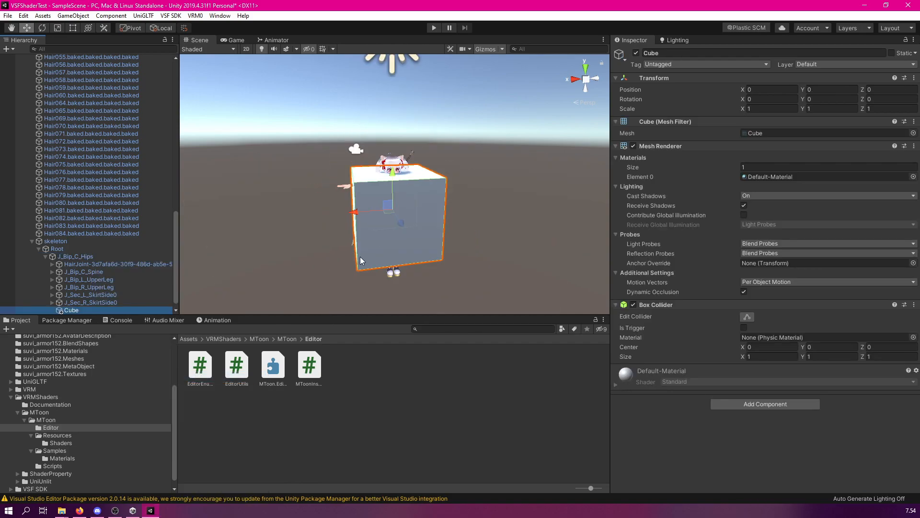
{"action": "scroll", "coordinate": [318, 144], "scroll_direction": "up", "scroll_amount": 3}
{"action": "left_click", "coordinate": [57, 28]}
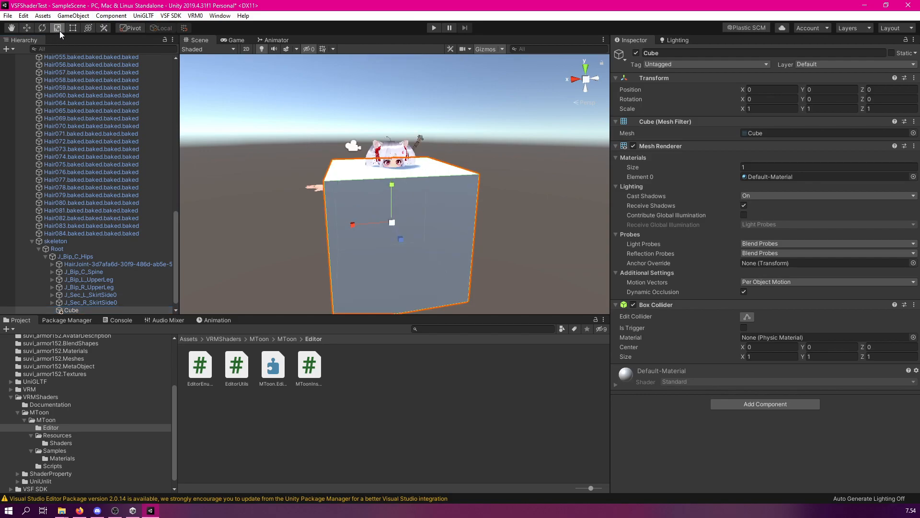
{"action": "left_click_drag", "start_coordinate": [389, 221], "coordinate": [313, 223]}
{"action": "left_click", "coordinate": [26, 28]}
{"action": "left_click_drag", "start_coordinate": [331, 190], "coordinate": [329, 99]}
{"action": "left_click_drag", "start_coordinate": [294, 130], "coordinate": [280, 130]}
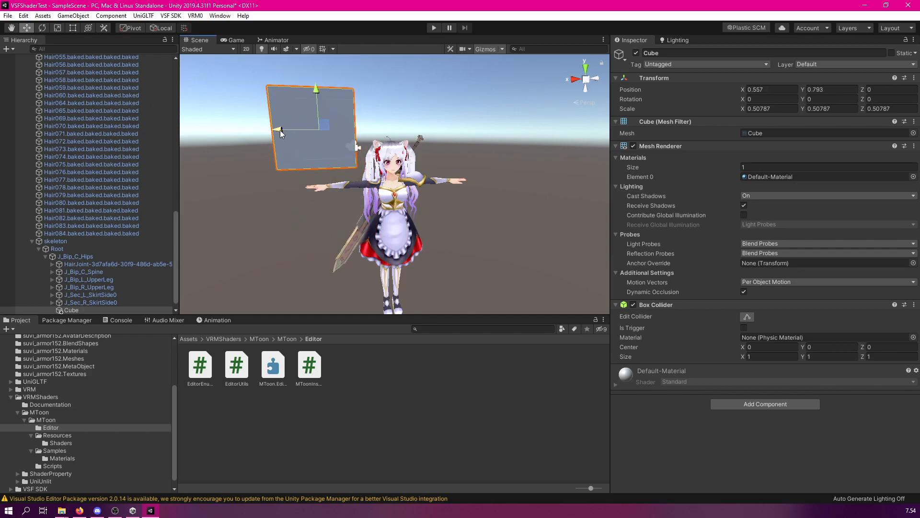
- Deactivate the Cube object so it is hidden in the scene by default
{"action": "scroll", "coordinate": [415, 161], "scroll_direction": "up", "scroll_amount": 5}
{"action": "right_click_drag", "start_coordinate": [416, 161], "coordinate": [352, 138]}
{"action": "scroll", "coordinate": [353, 141], "scroll_direction": "down", "scroll_amount": 5}
{"action": "scroll", "coordinate": [353, 138], "scroll_direction": "up", "scroll_amount": 1}
{"action": "key", "text": "w"}
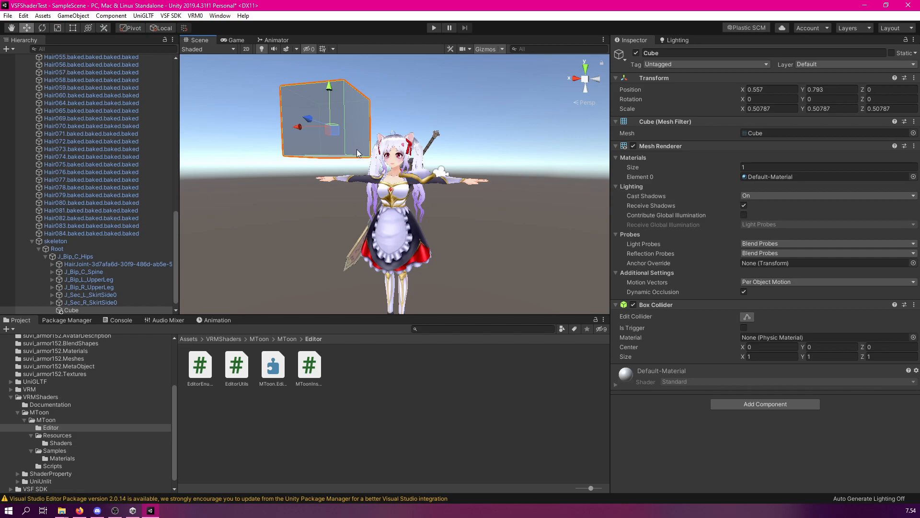
{"action": "middle_click_drag", "start_coordinate": [358, 149], "coordinate": [369, 160]}
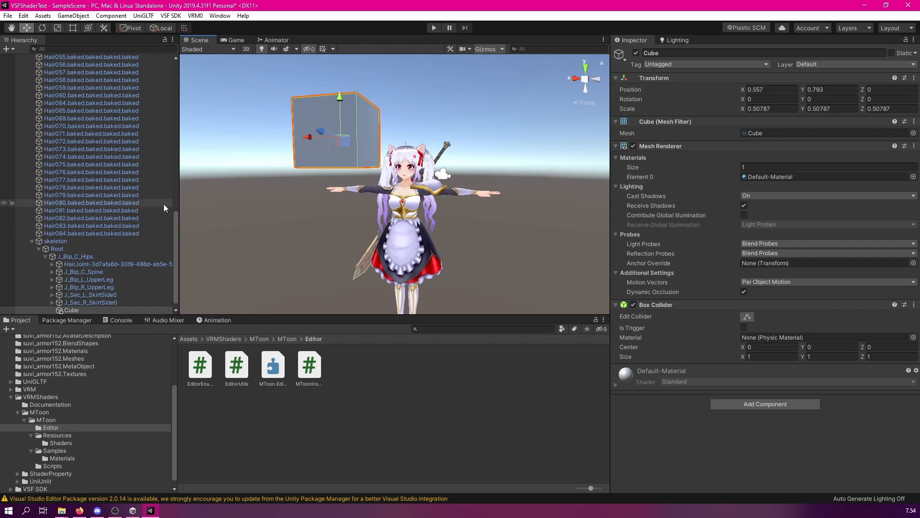
{"action": "scroll", "coordinate": [144, 211], "scroll_direction": "down", "scroll_amount": 1}
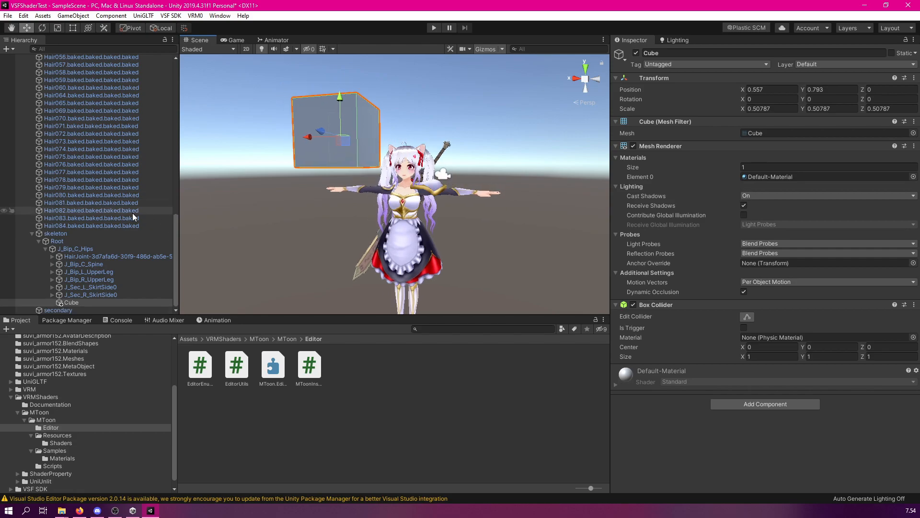
{"action": "left_click", "coordinate": [636, 53]}
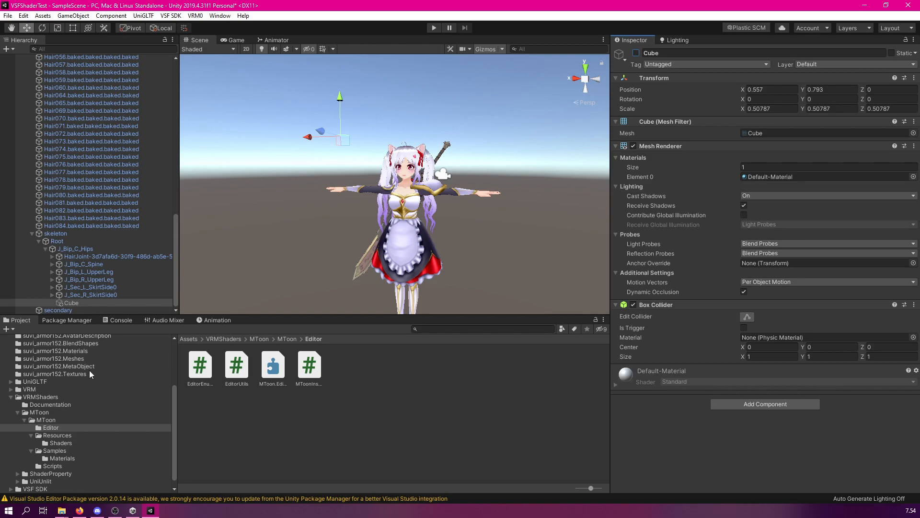
- Create an Animator Controller named temporary in the root Assets folder
{"action": "scroll", "coordinate": [76, 411], "scroll_direction": "up", "scroll_amount": 5}
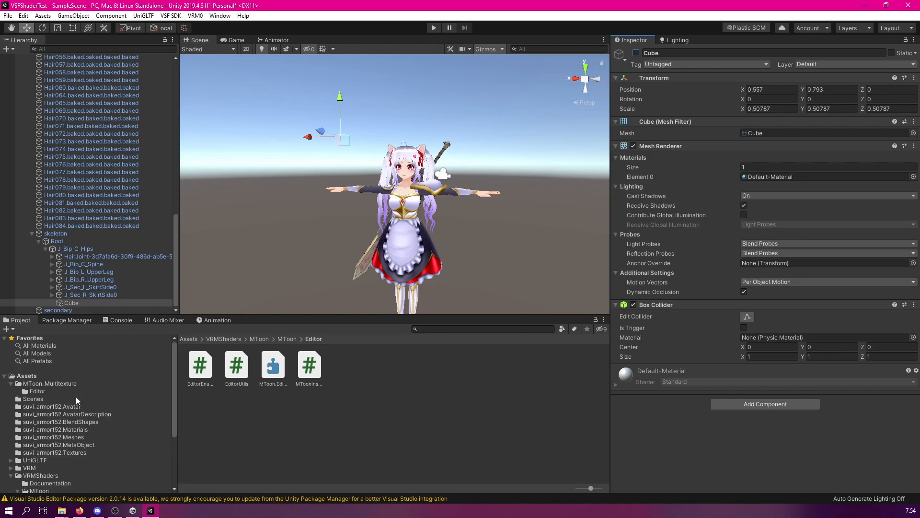
{"action": "left_click", "coordinate": [32, 377]}
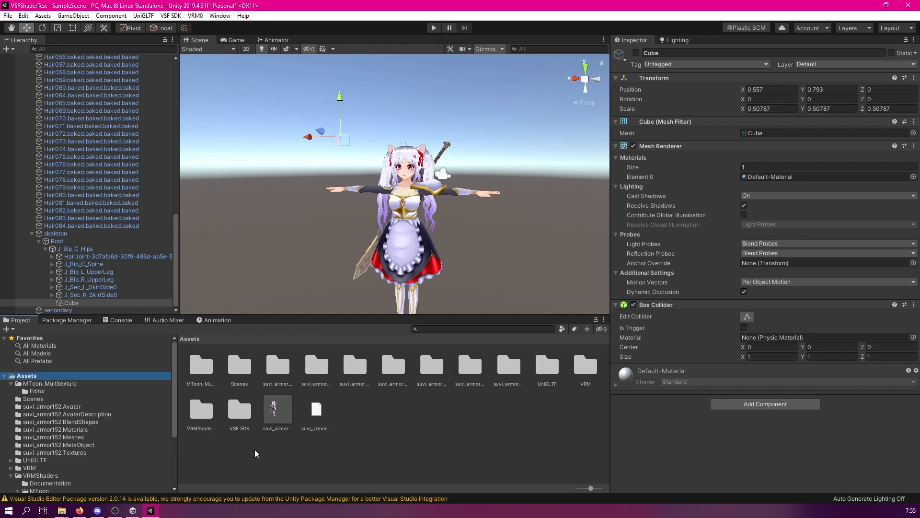
{"action": "right_click", "coordinate": [384, 418]}
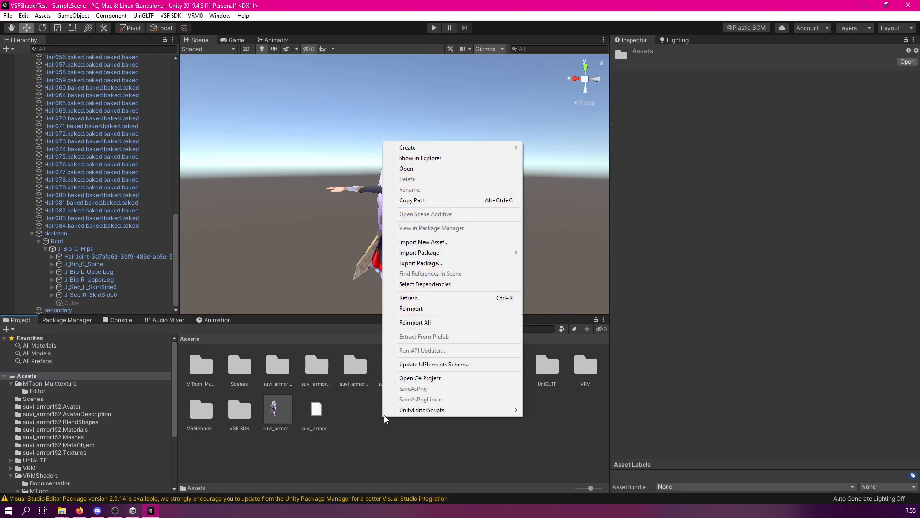
{"action": "mouse_move", "coordinate": [422, 147]}
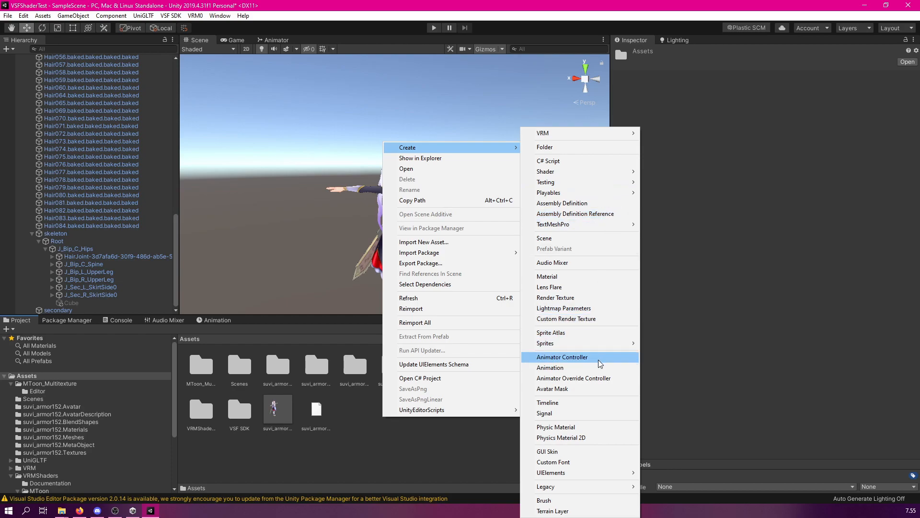
{"action": "left_click", "coordinate": [561, 357]}
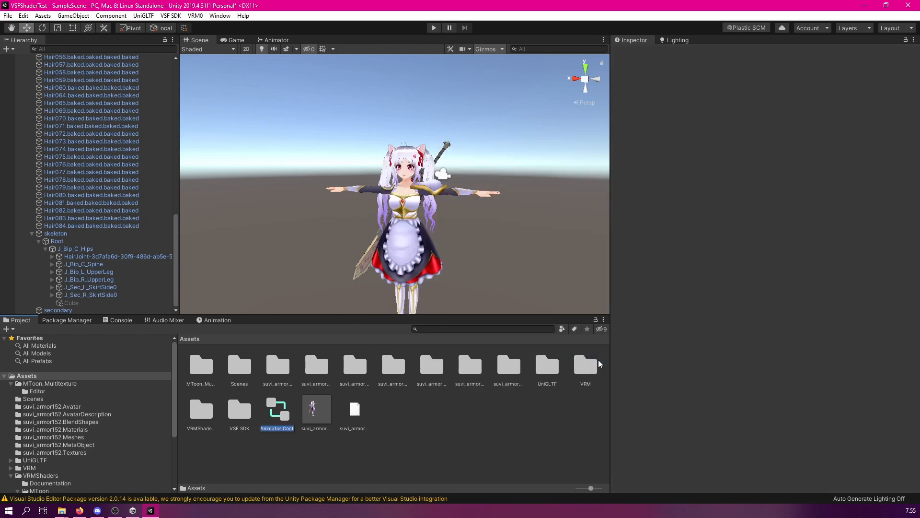
{"action": "type", "text": "temporary"}
{"action": "key", "text": "Return"}
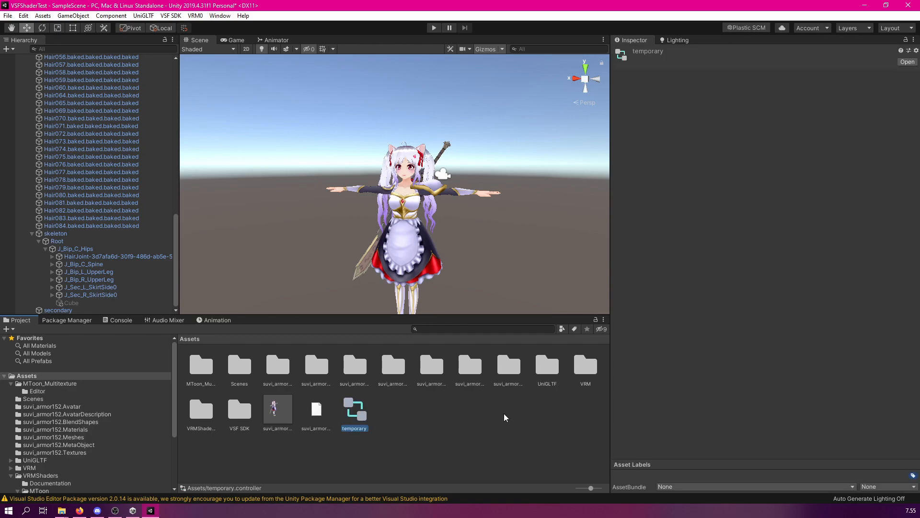
- Enter Play mode and assign the temporary animator controller to suvi_armor152
{"action": "left_click", "coordinate": [438, 27]}
{"action": "left_click_drag", "start_coordinate": [176, 238], "coordinate": [180, 72]}
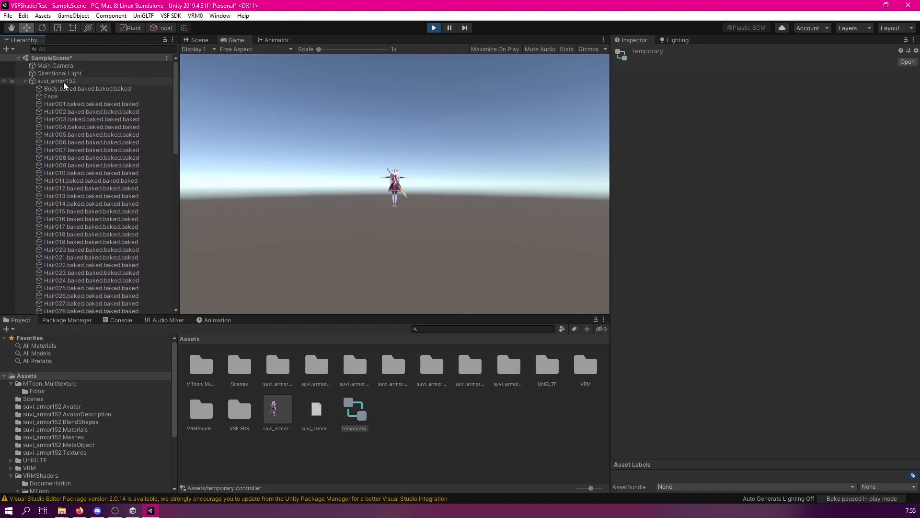
{"action": "left_click_drag", "start_coordinate": [357, 407], "coordinate": [46, 84]}
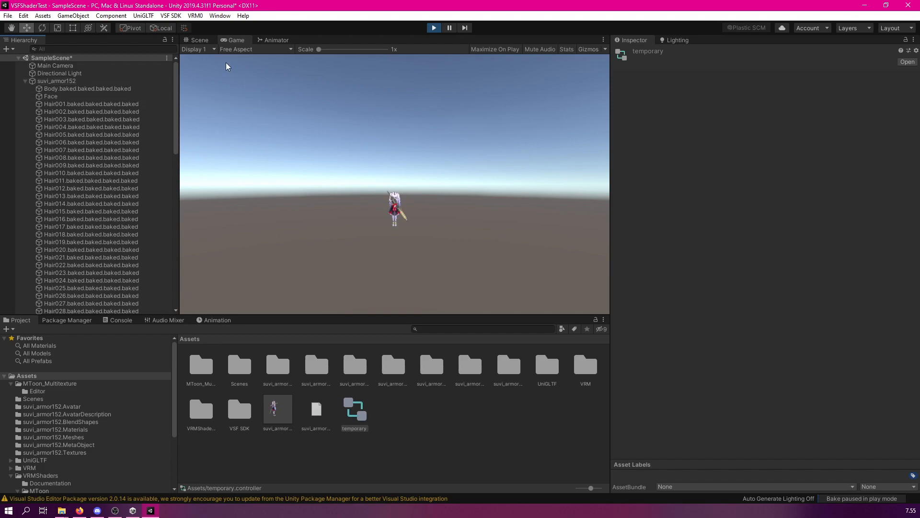
- Show the running avatar in the Scene view and open the Animation window
{"action": "left_click", "coordinate": [198, 41]}
{"action": "middle_click_drag", "start_coordinate": [427, 201], "coordinate": [422, 174]}
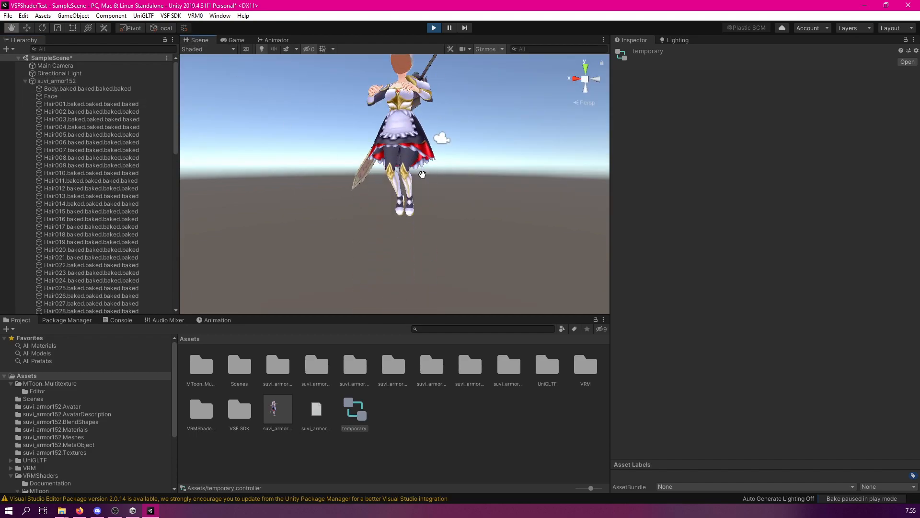
{"action": "left_click_drag", "start_coordinate": [422, 175], "coordinate": [458, 168], "text": "alt"}
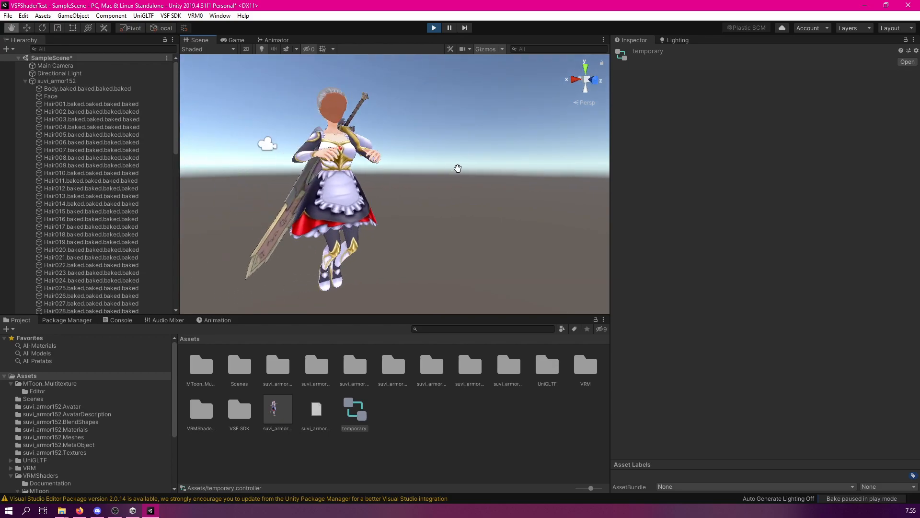
{"action": "middle_click_drag", "start_coordinate": [458, 168], "coordinate": [463, 170]}
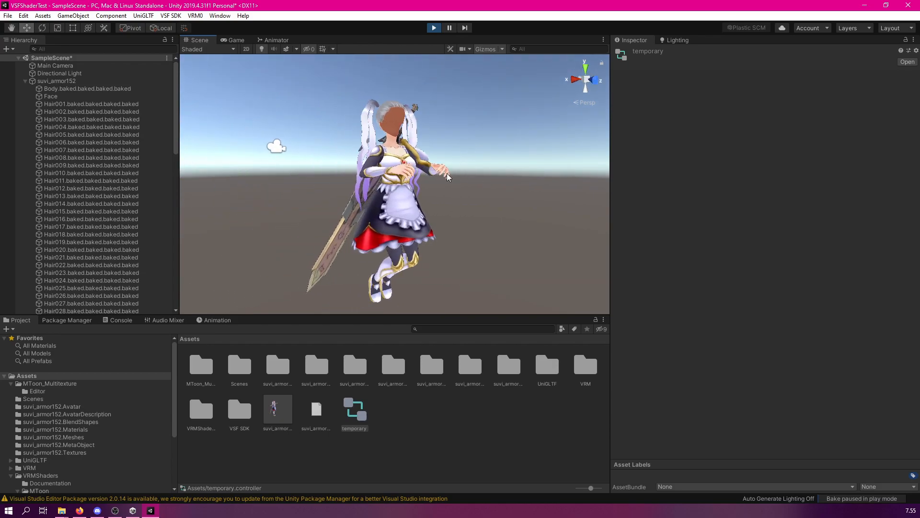
{"action": "middle_click_drag", "start_coordinate": [450, 135], "coordinate": [448, 136]}
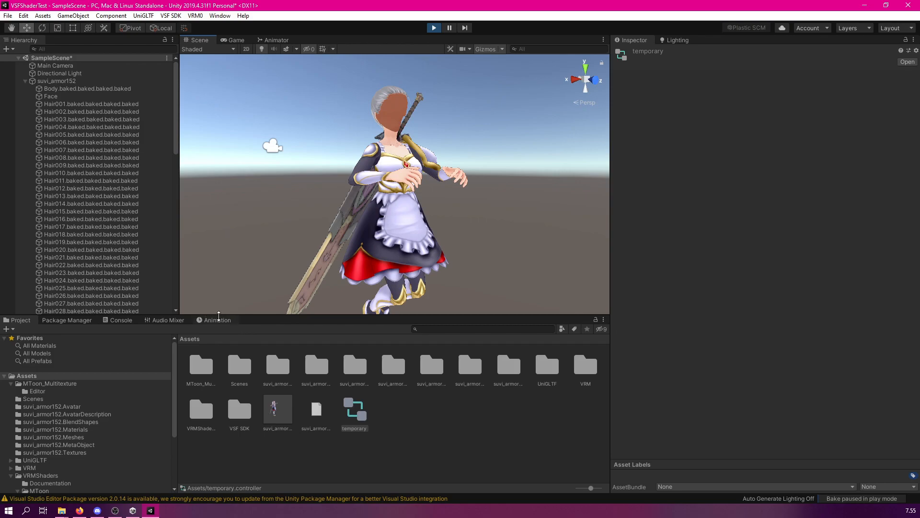
{"action": "left_click", "coordinate": [218, 320]}
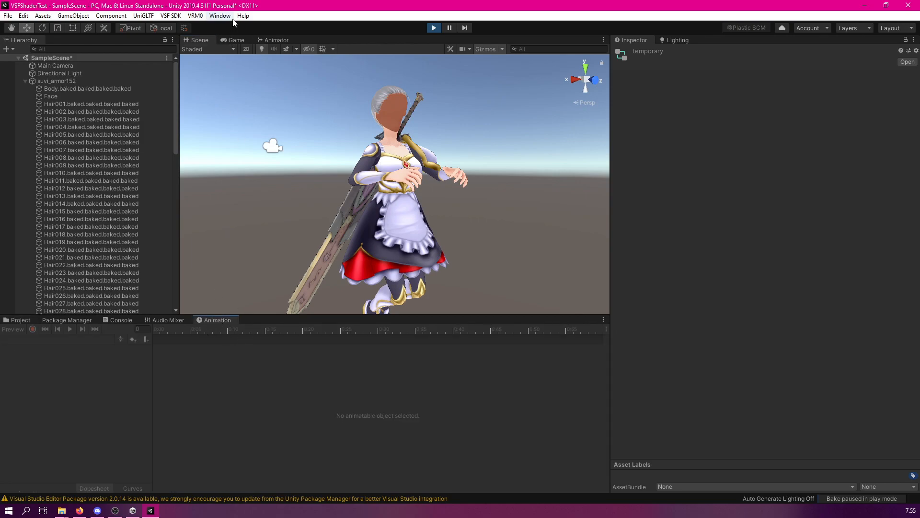
{"action": "left_click", "coordinate": [221, 16]}
{"action": "mouse_move", "coordinate": [273, 168]}
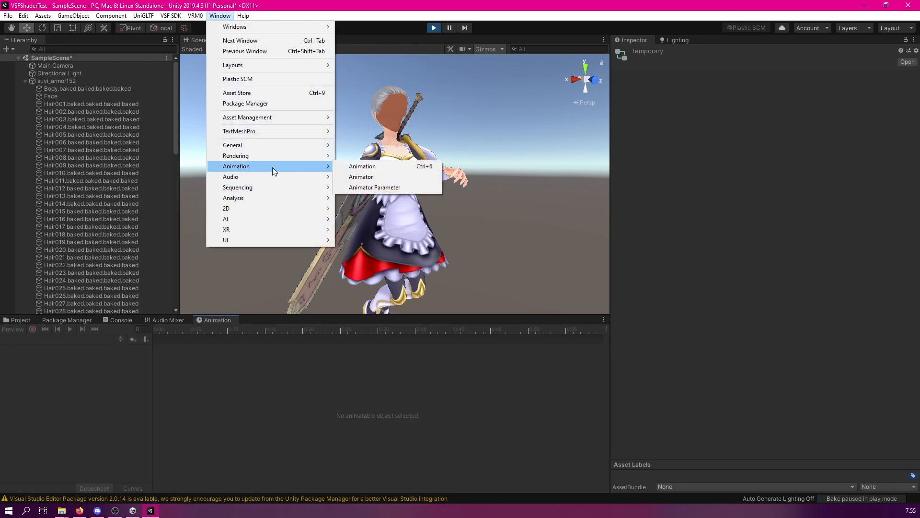
{"action": "left_click", "coordinate": [376, 166]}
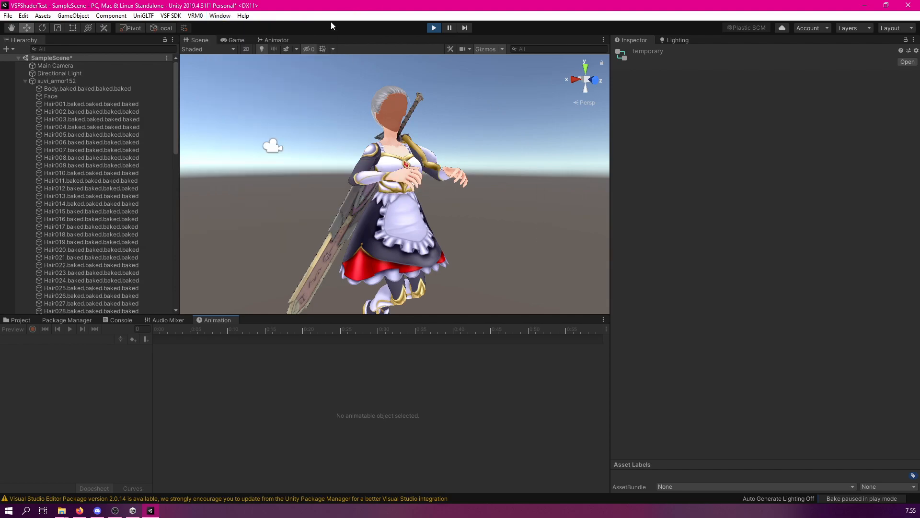
{"action": "key", "text": "q"}
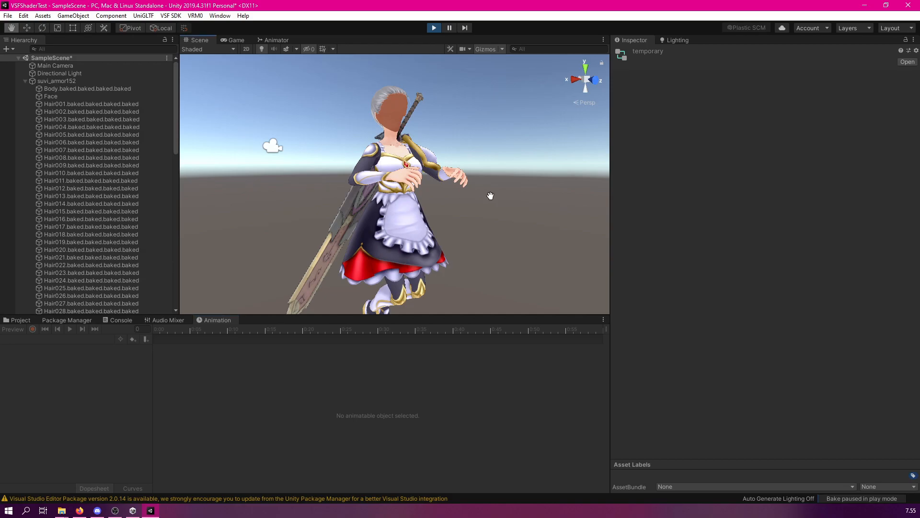
- Create an animation clip named New Animation for suvi_armor152
{"action": "left_click", "coordinate": [68, 82]}
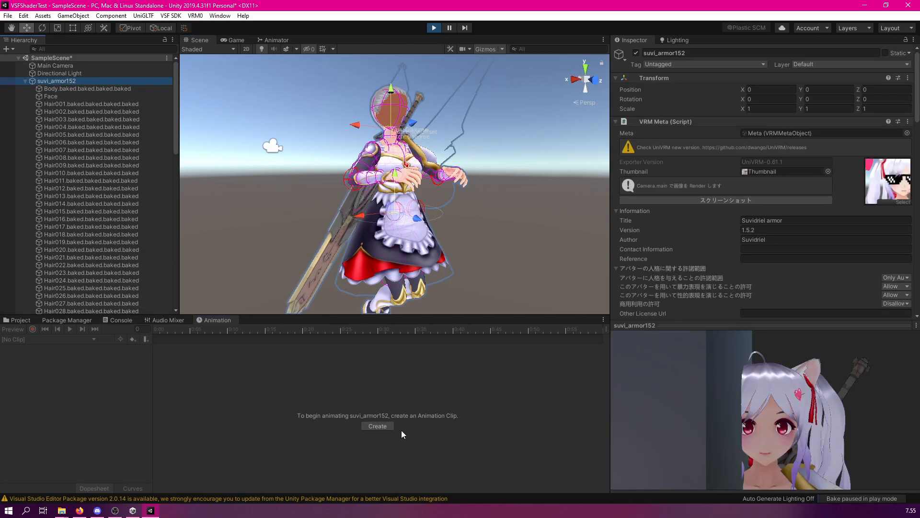
{"action": "left_click", "coordinate": [368, 425]}
{"action": "left_click", "coordinate": [381, 427]}
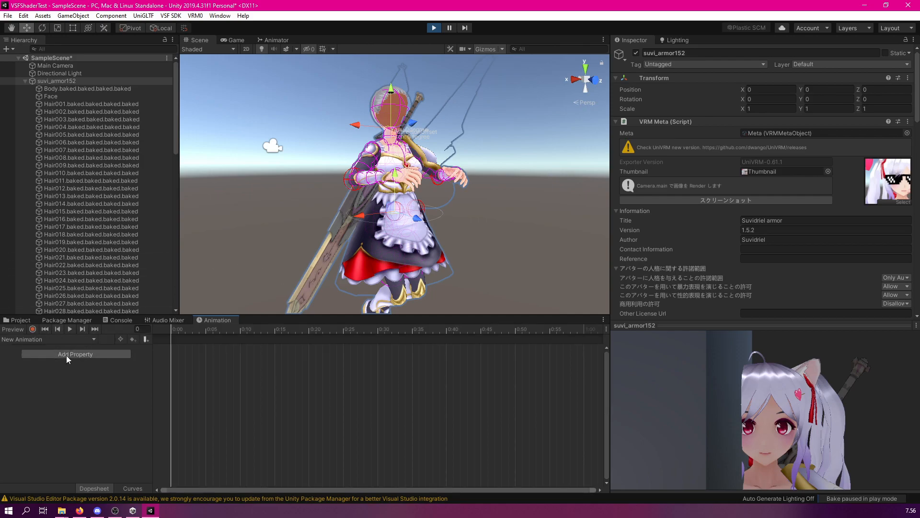
- Record keyframes at frames 0 and 1 of the clip with the Cube set to active
{"action": "left_click", "coordinate": [33, 329]}
{"action": "scroll", "coordinate": [165, 144], "scroll_direction": "down", "scroll_amount": 10}
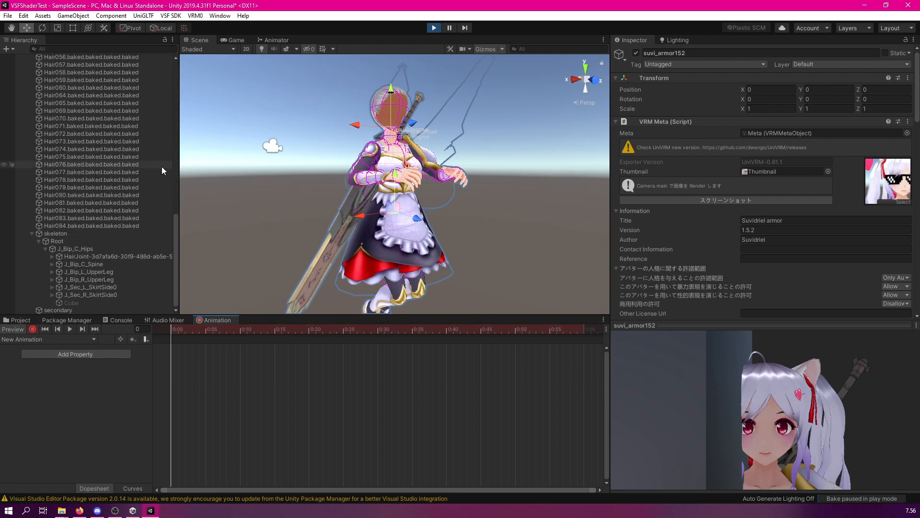
{"action": "left_click", "coordinate": [88, 299]}
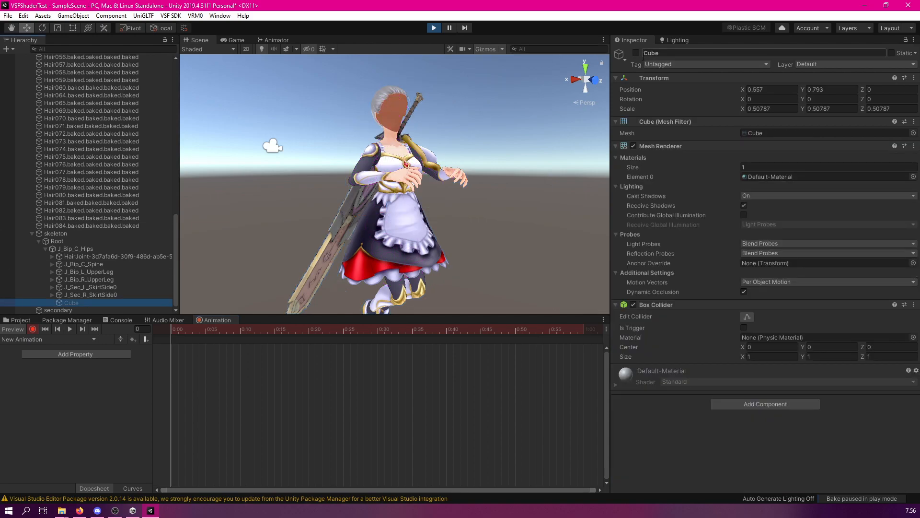
{"action": "left_click", "coordinate": [636, 53]}
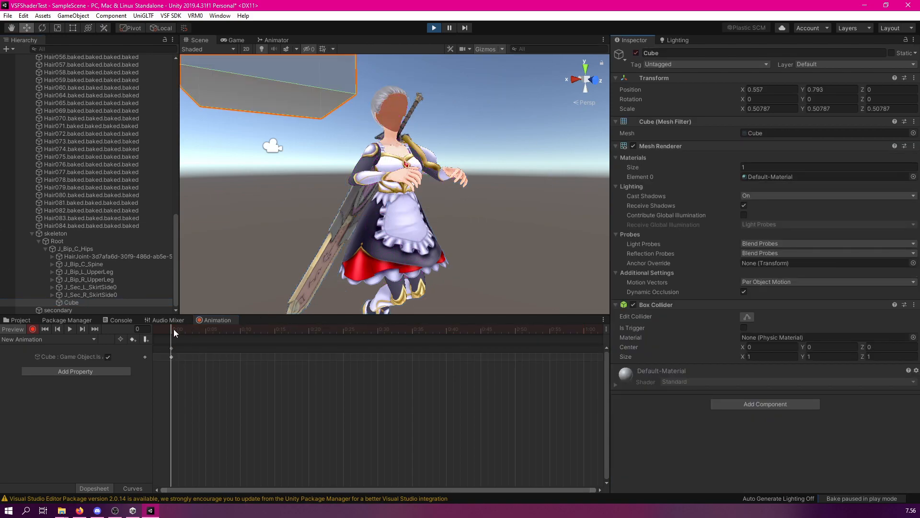
{"action": "left_click_drag", "start_coordinate": [175, 328], "coordinate": [179, 328]}
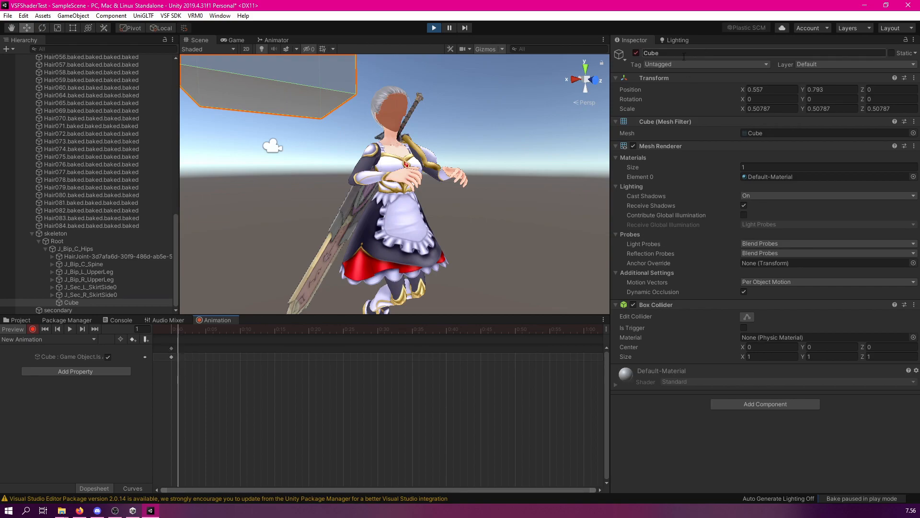
{"action": "left_click", "coordinate": [637, 53]}
{"action": "left_click", "coordinate": [636, 53]}
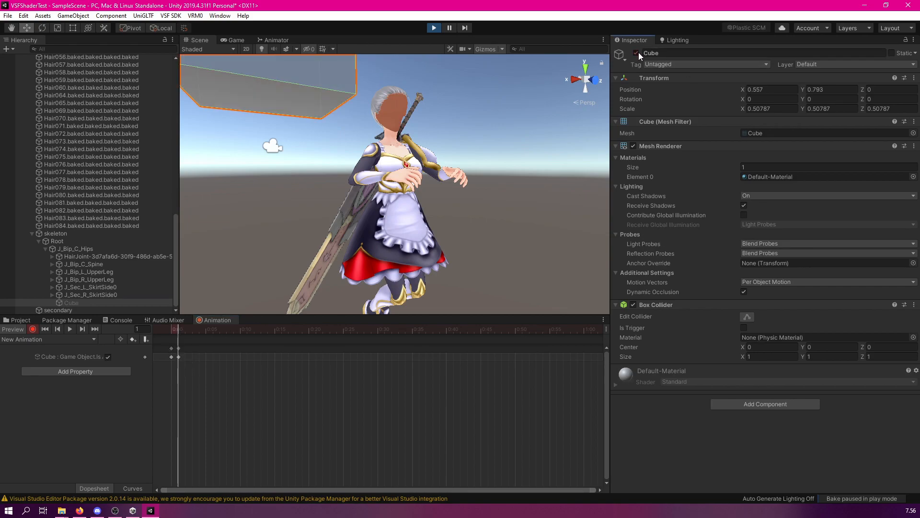
- Exit Play mode and return to the project's Assets folder
{"action": "middle_click_drag", "start_coordinate": [507, 87], "coordinate": [495, 94]}
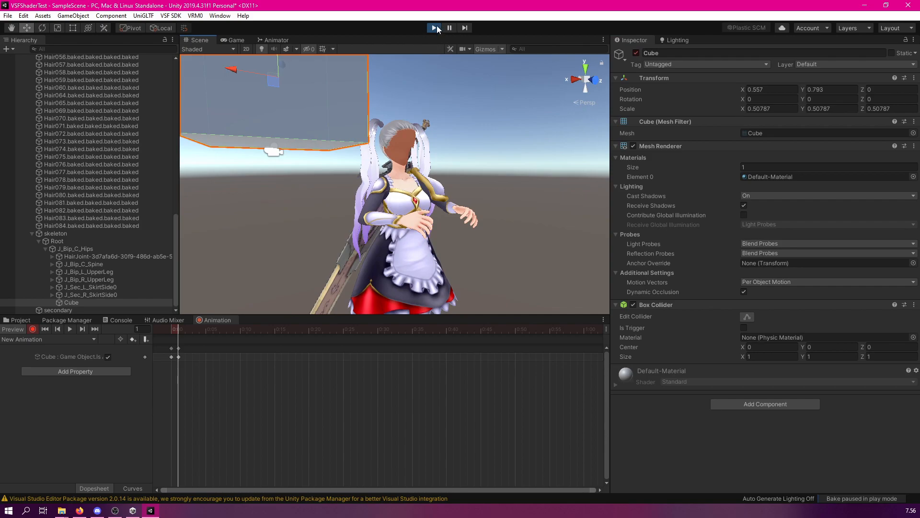
{"action": "left_click", "coordinate": [436, 28]}
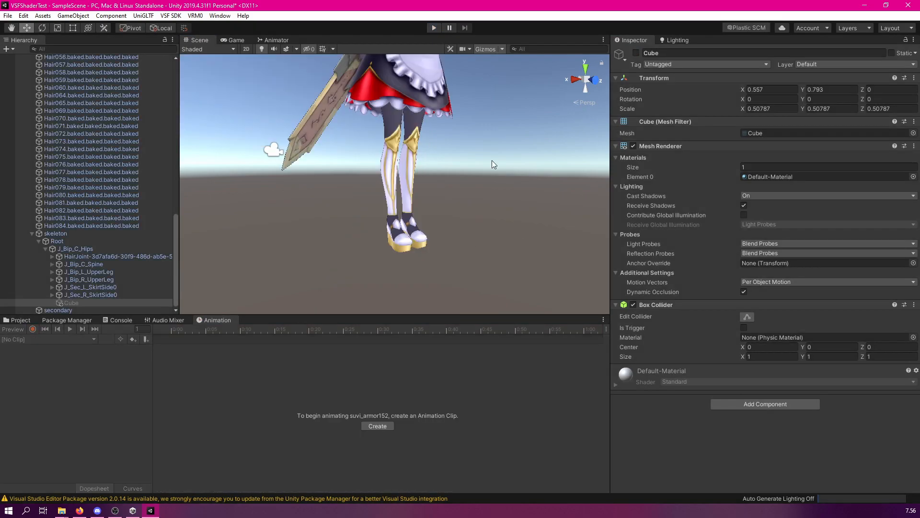
{"action": "left_click", "coordinate": [22, 322]}
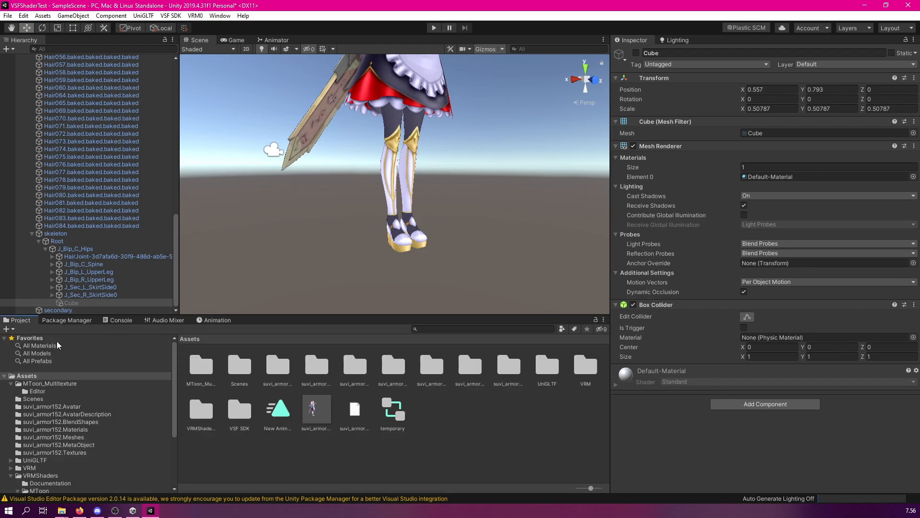
- Turn off Loop Time for the New Animation clip
{"action": "left_click", "coordinate": [286, 412]}
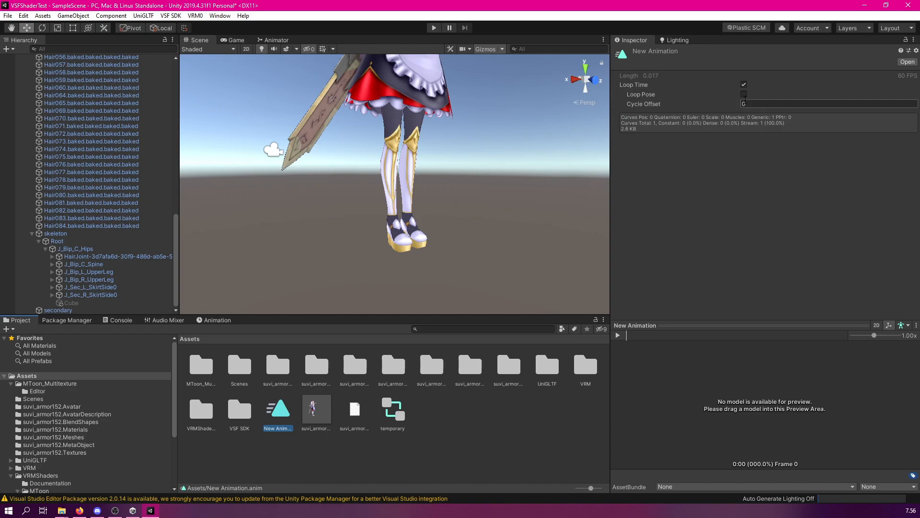
{"action": "left_click", "coordinate": [743, 85]}
{"action": "mouse_move", "coordinate": [518, 138]}
{"action": "middle_mouse_down"}
{"action": "mouse_move", "coordinate": [511, 131]}
{"action": "mouse_move", "coordinate": [513, 141]}
{"action": "middle_mouse_up"}
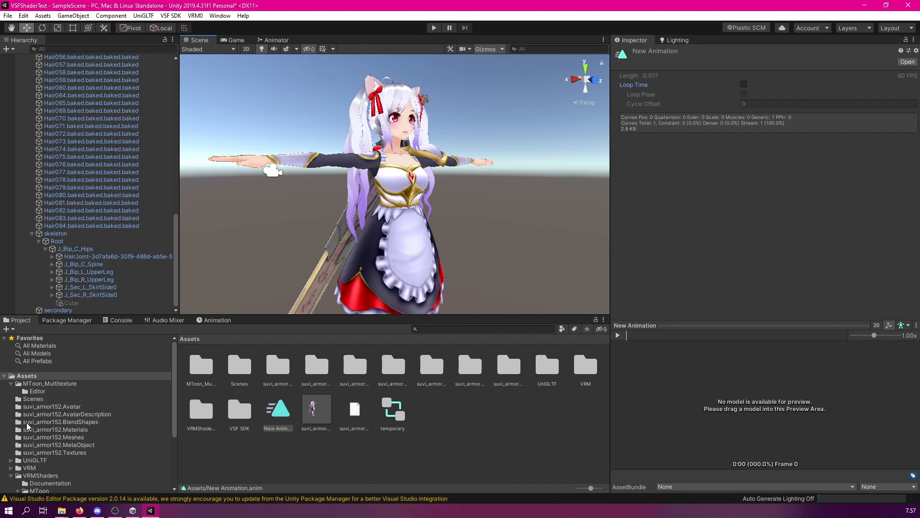
- Create a BlendShapeClip named TestRedeem in the suvi_armor152.BlendShapes folder and select it in the BlendShape asset
{"action": "left_click", "coordinate": [81, 423]}
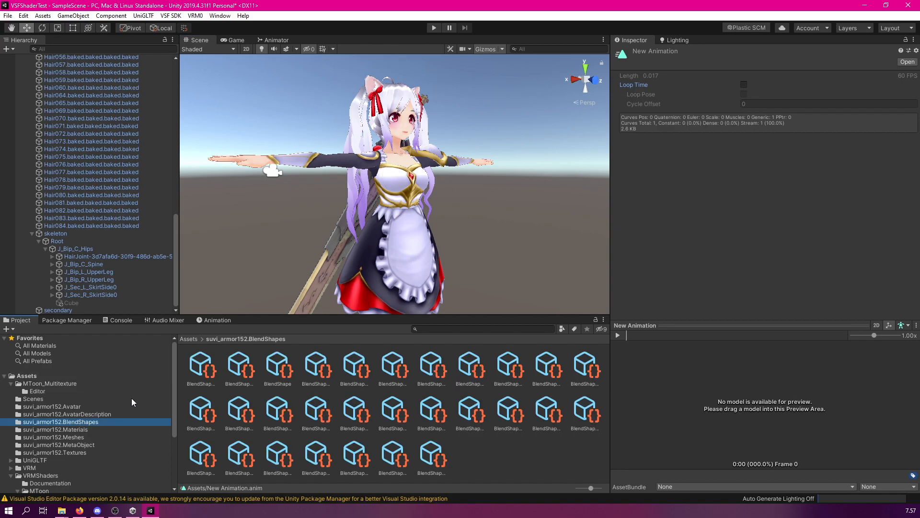
{"action": "left_click", "coordinate": [286, 365]}
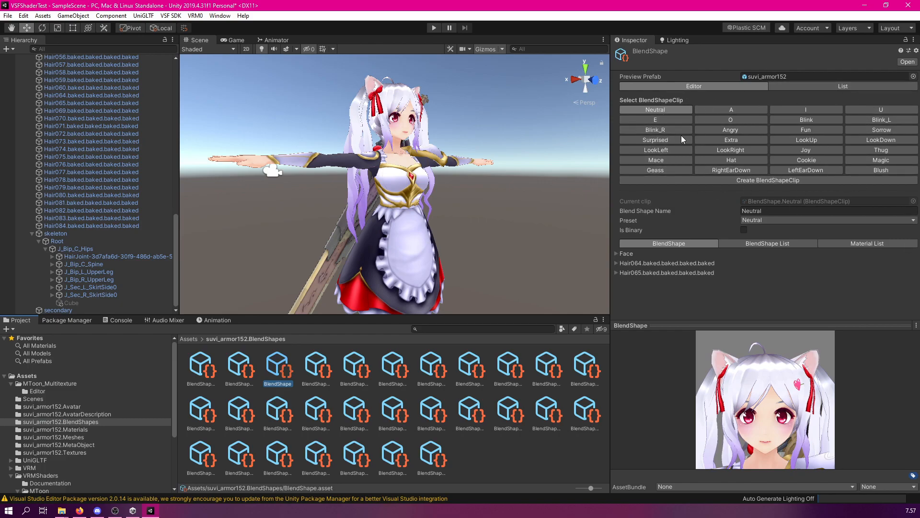
{"action": "left_click", "coordinate": [769, 180]}
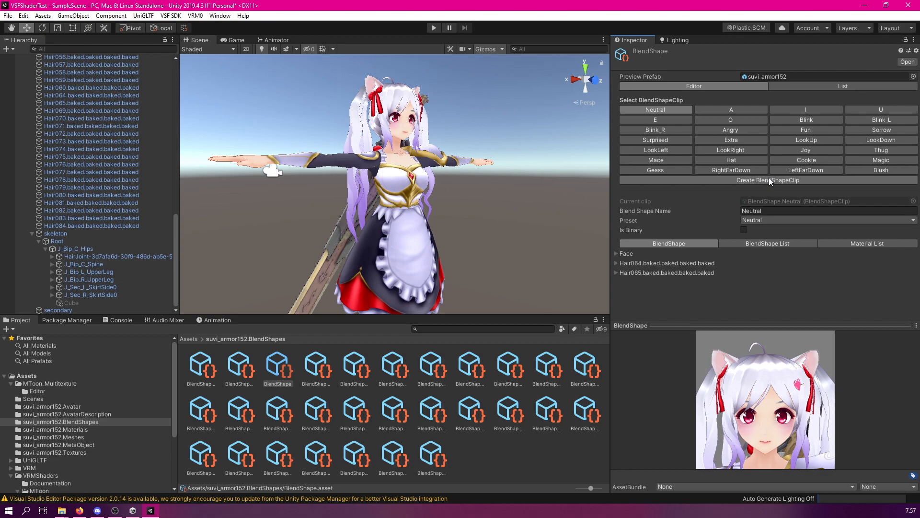
{"action": "key", "text": "Return"}
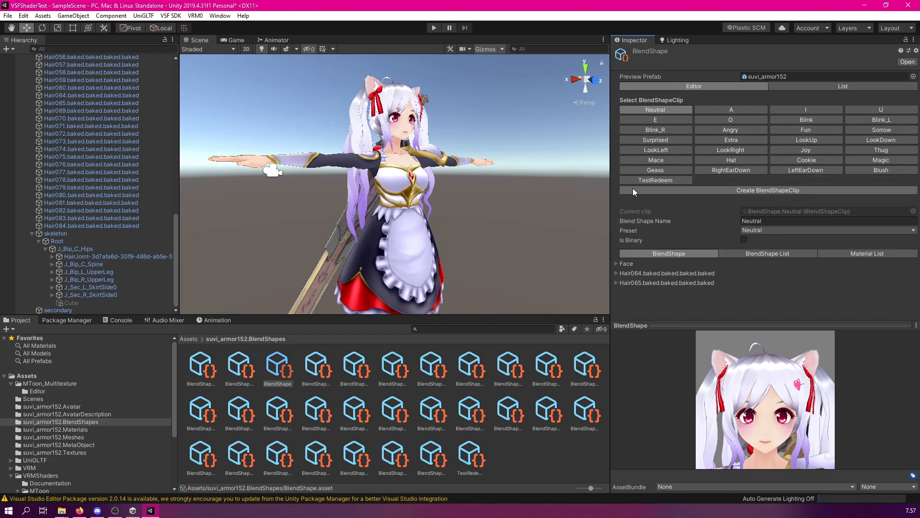
{"action": "left_click", "coordinate": [668, 181]}
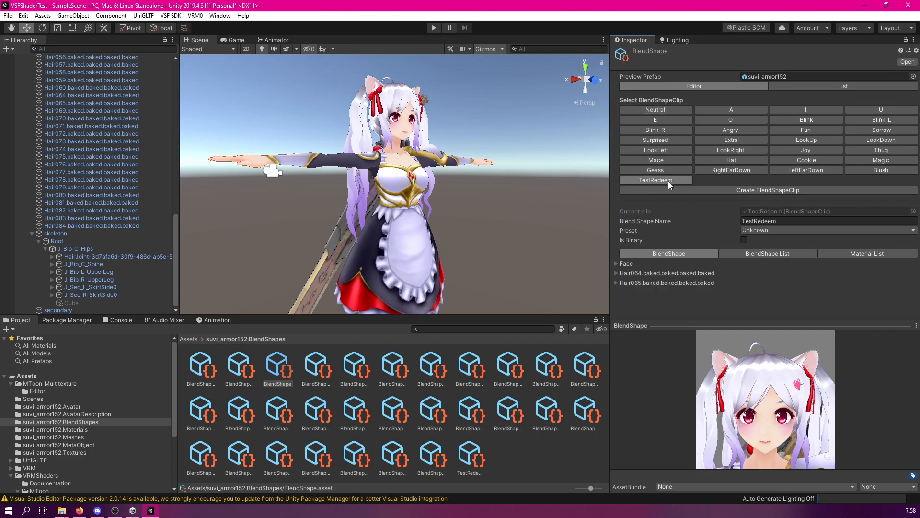
- Add the VSF_Animations component to the suvi_armor152 avatar root
{"action": "scroll", "coordinate": [499, 199], "scroll_direction": "up", "scroll_amount": 2}
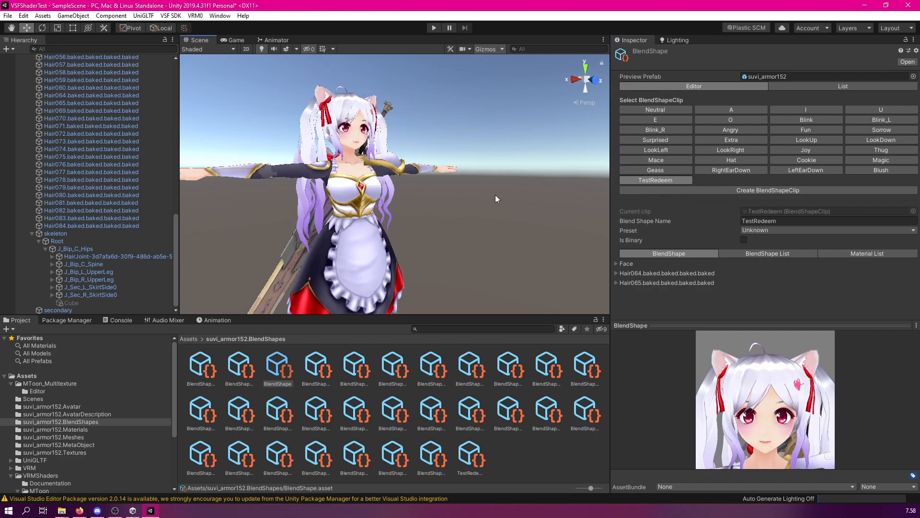
{"action": "left_click_drag", "start_coordinate": [175, 235], "coordinate": [184, 72]}
{"action": "left_click", "coordinate": [71, 81]}
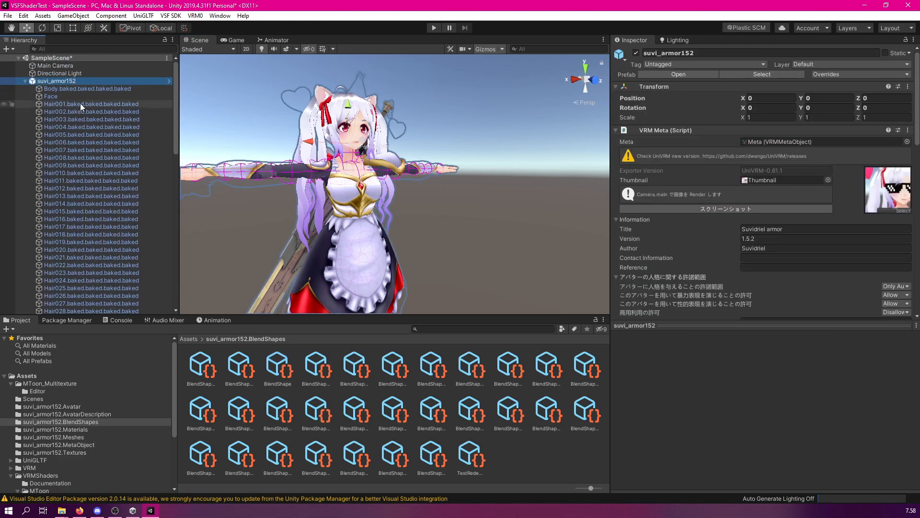
{"action": "scroll", "coordinate": [728, 250], "scroll_direction": "down", "scroll_amount": 10}
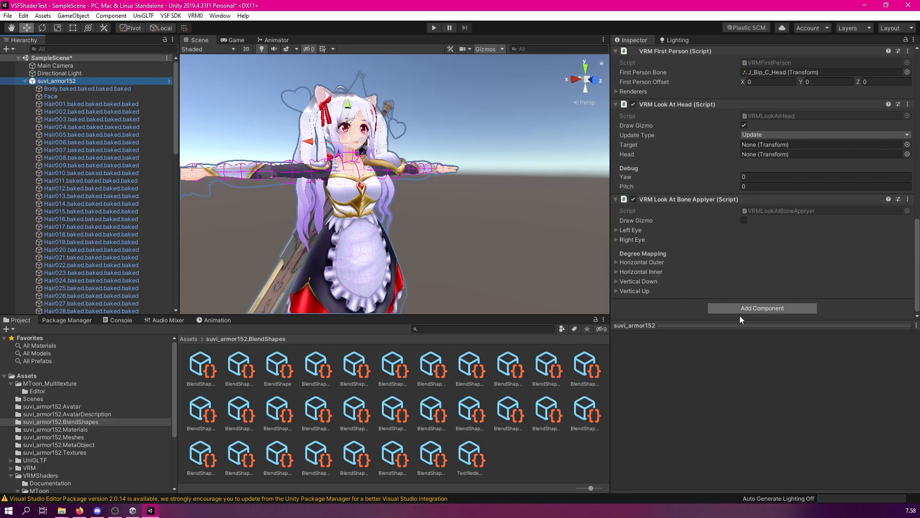
{"action": "left_click", "coordinate": [759, 312]}
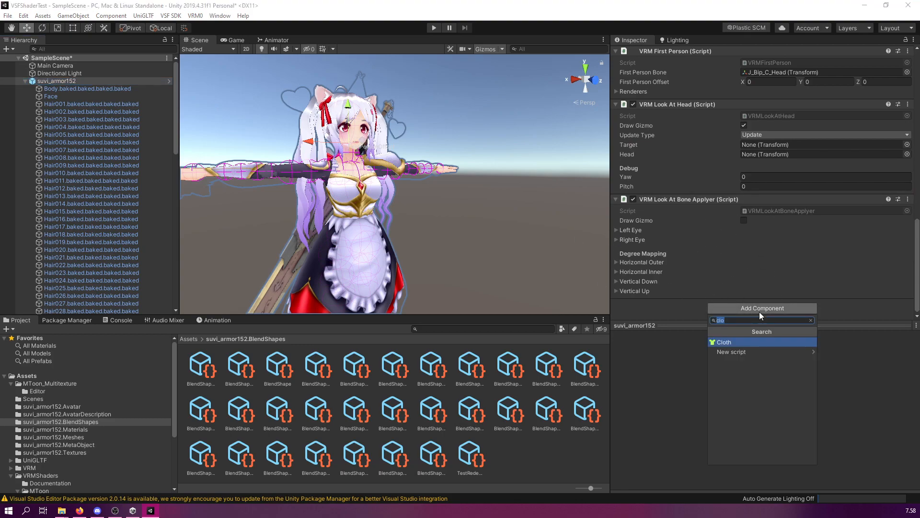
{"action": "type", "text": "vsf"}
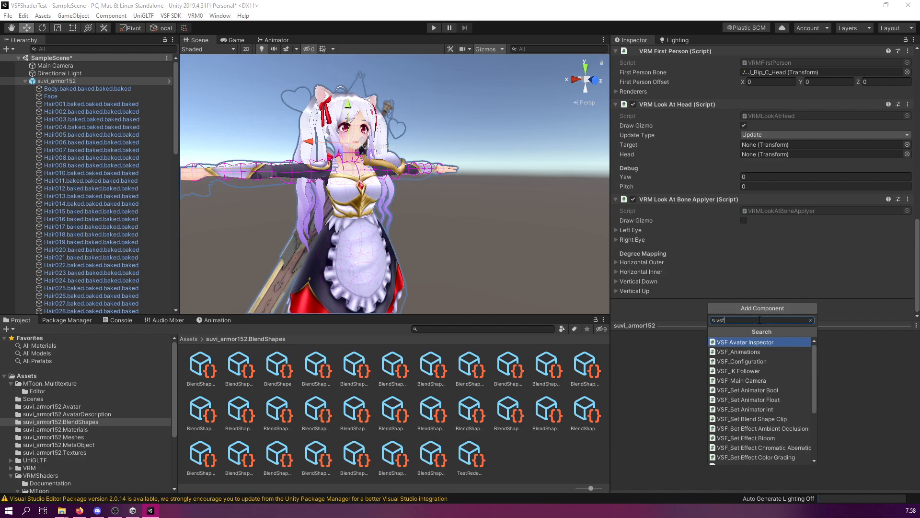
{"action": "left_click", "coordinate": [756, 353]}
{"action": "scroll", "coordinate": [719, 249], "scroll_direction": "down", "scroll_amount": 3}
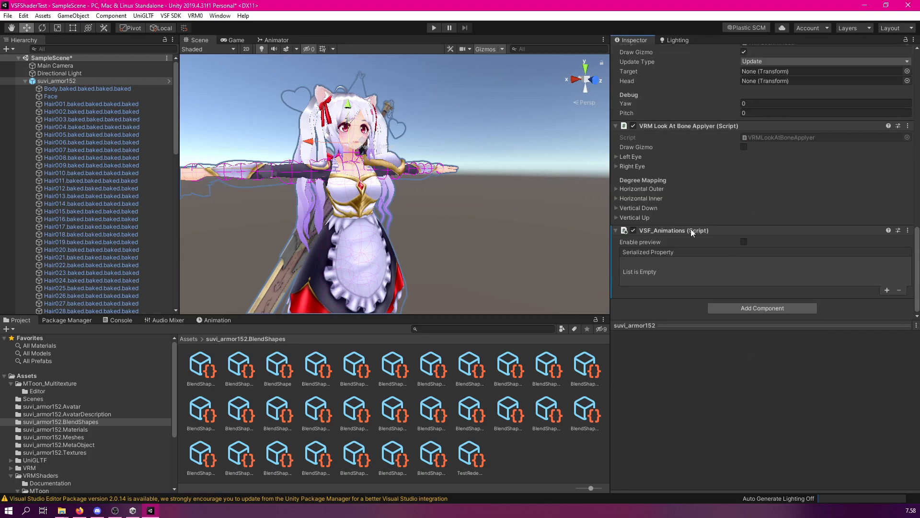
- Add a VSF_Animations entry that links the TestRedeem blendshape to the New Animation clip
{"action": "left_click", "coordinate": [885, 291]}
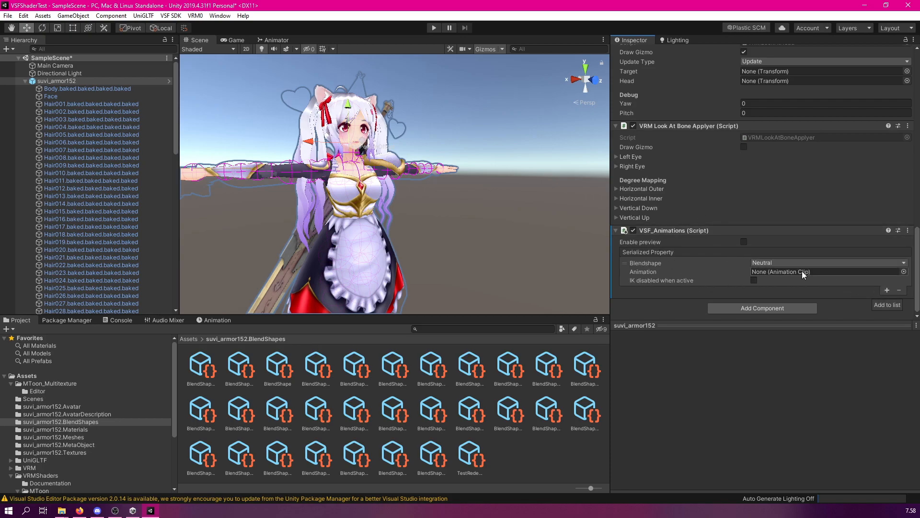
{"action": "left_click", "coordinate": [783, 264]}
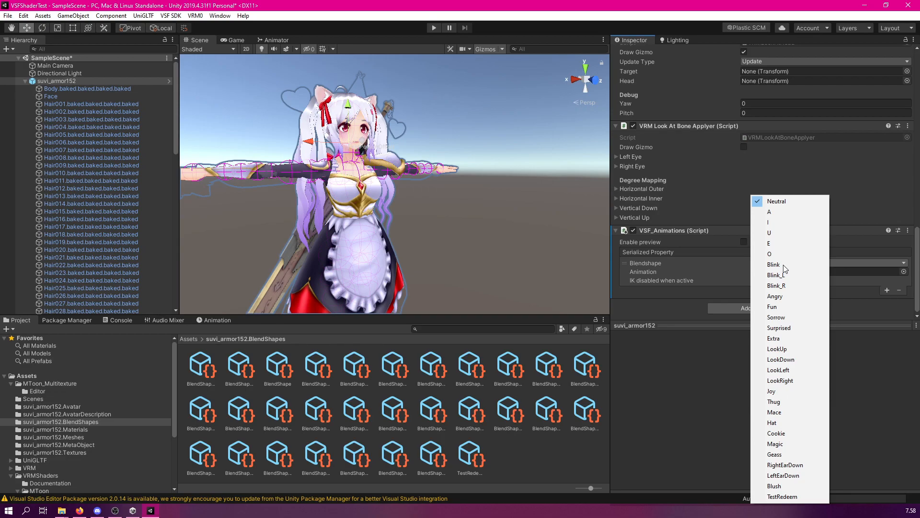
{"action": "left_click", "coordinate": [801, 497]}
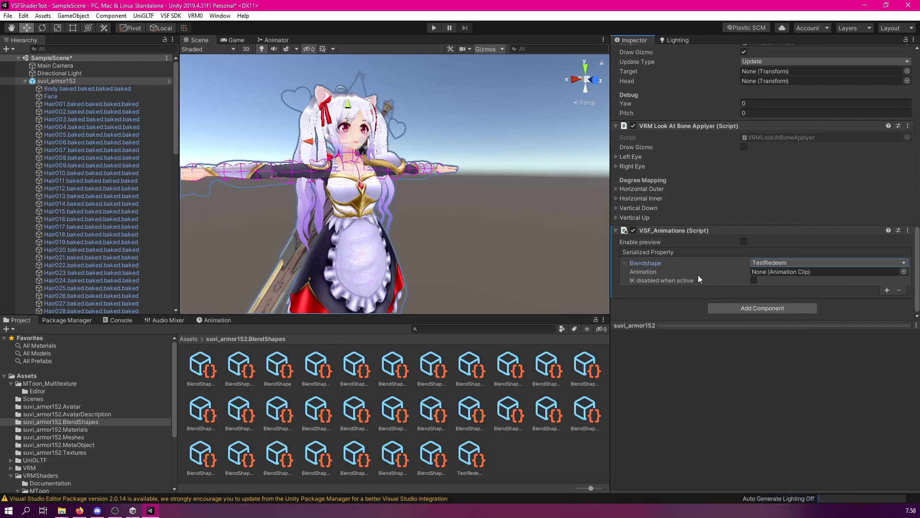
{"action": "left_click", "coordinate": [23, 379]}
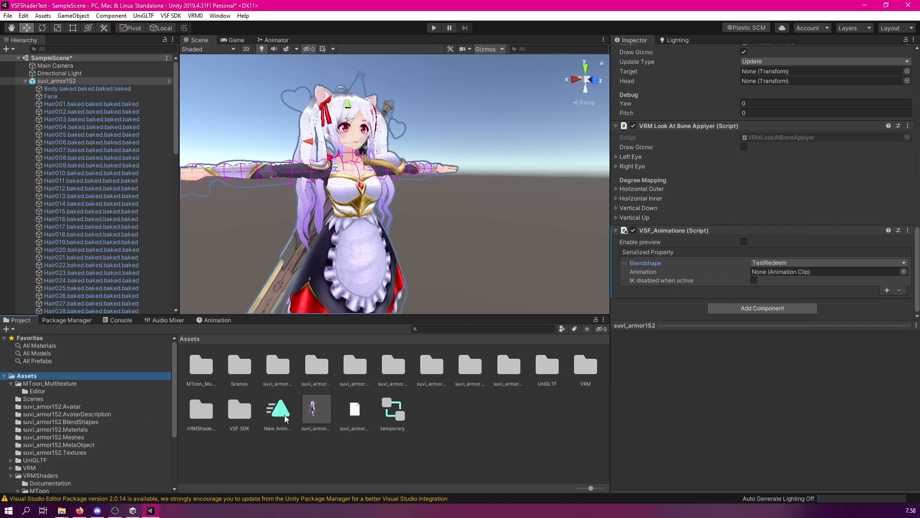
{"action": "left_click_drag", "start_coordinate": [609, 351], "coordinate": [791, 272]}
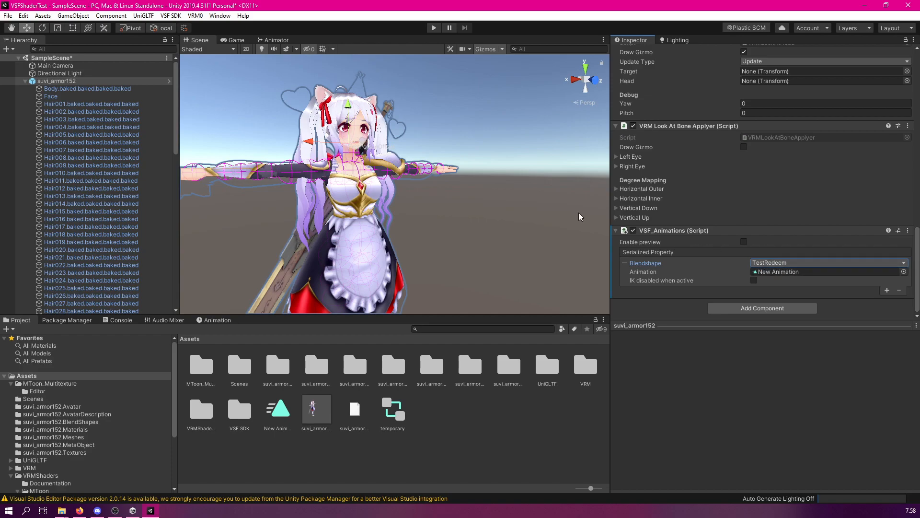
- Select the suvi_armor152 avatar root and bring up the VSF SDK commands
{"action": "left_click", "coordinate": [61, 82]}
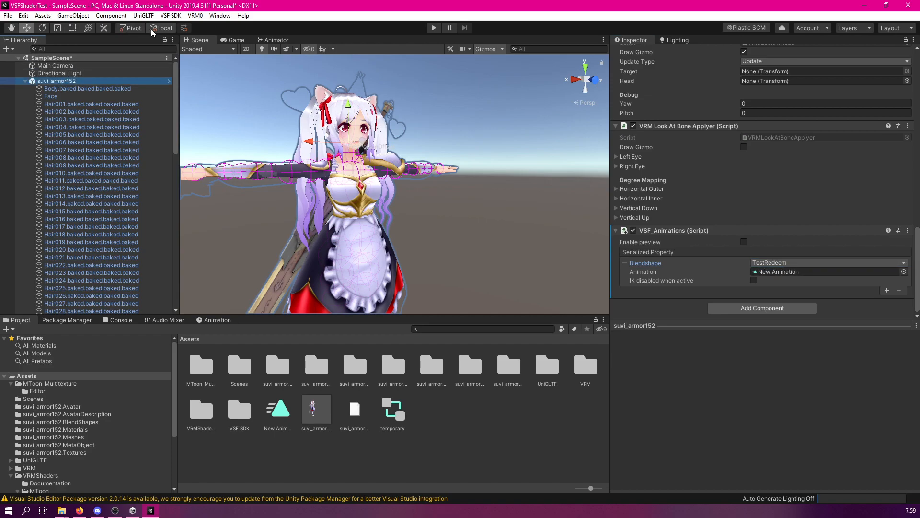
{"action": "left_click", "coordinate": [176, 17]}
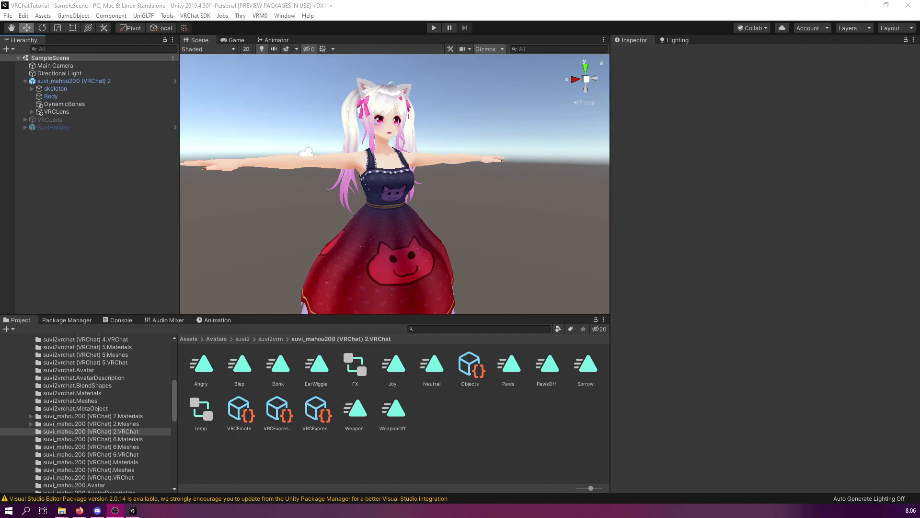
- In the VRChatTutorial project, inspect the Bonk entry in the expression parameters of suvi_mahou200 (VRChat) 2
{"action": "left_click", "coordinate": [72, 80]}
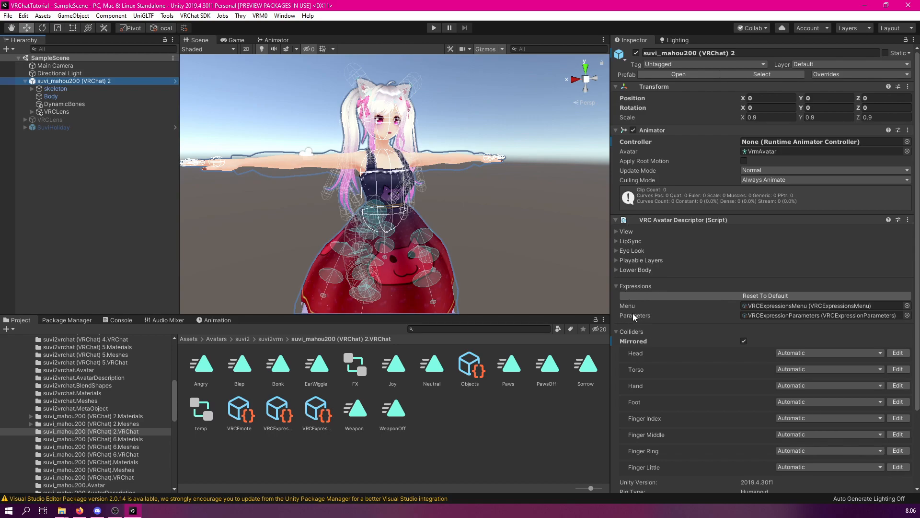
{"action": "double_click", "coordinate": [760, 313]}
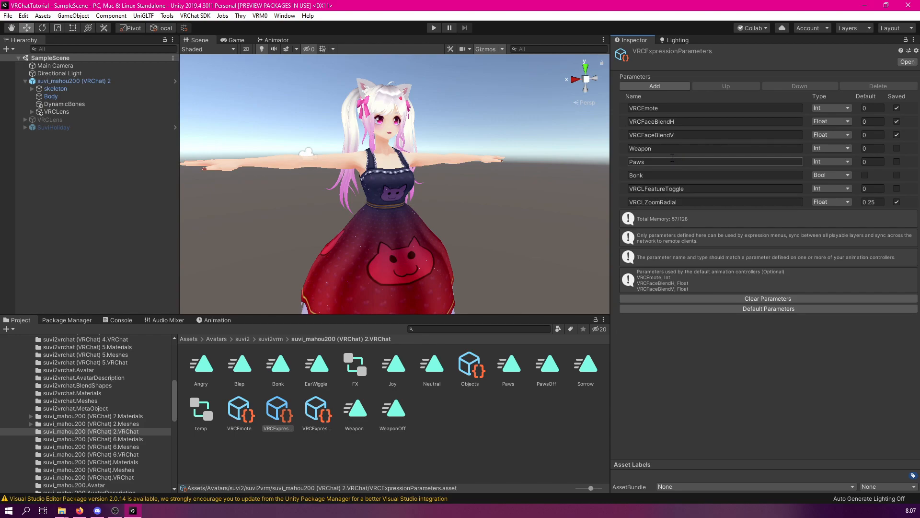
{"action": "left_click", "coordinate": [655, 177]}
{"action": "left_click", "coordinate": [644, 176]}
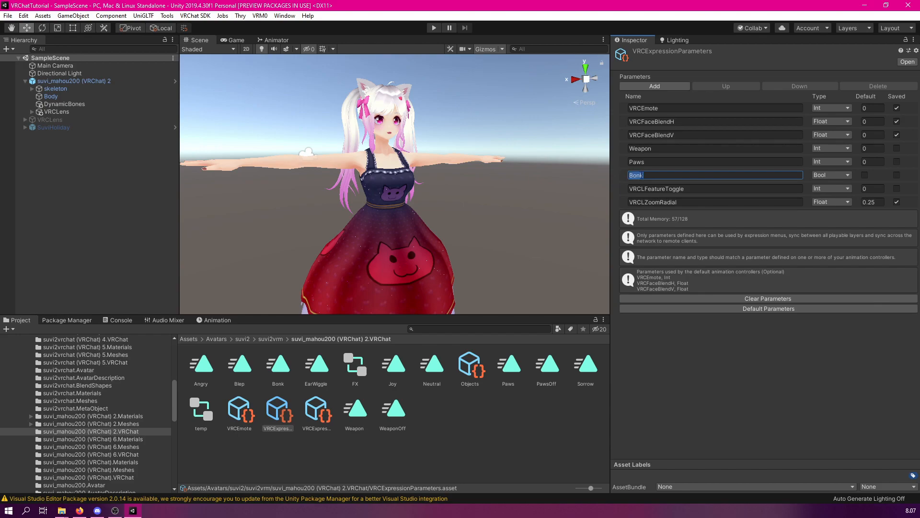
{"action": "double_click", "coordinate": [644, 175]}
{"action": "left_click", "coordinate": [447, 414]}
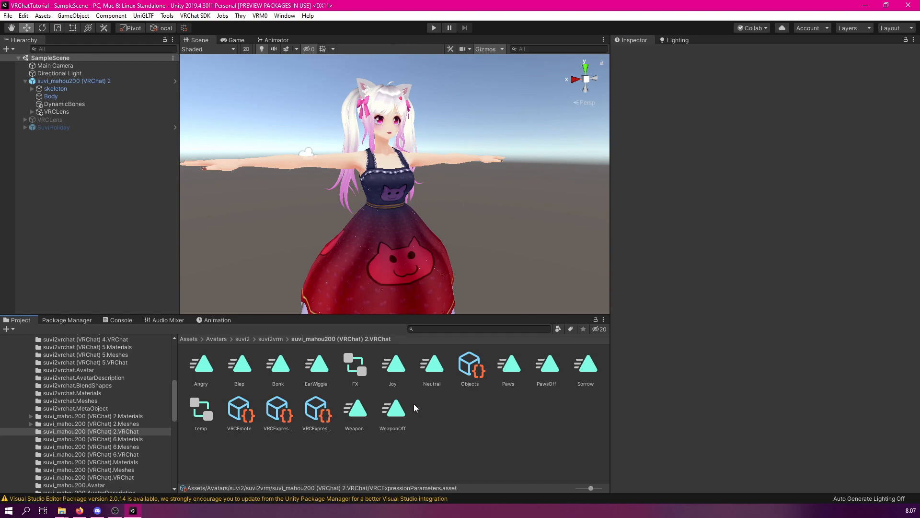
- Open the FX controller in the Animator and inspect the Bonk layer's settings and the Bonk parameter
{"action": "left_click", "coordinate": [355, 364]}
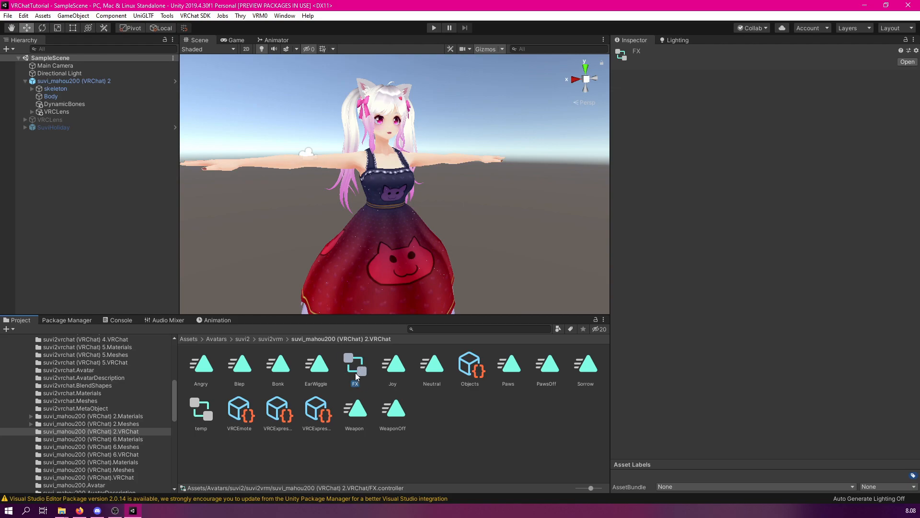
{"action": "left_click", "coordinate": [277, 40]}
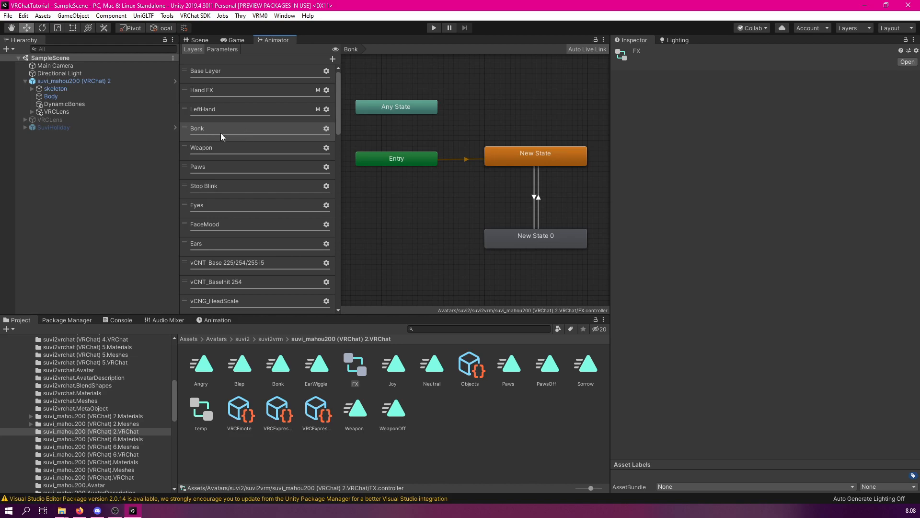
{"action": "left_click", "coordinate": [326, 129]}
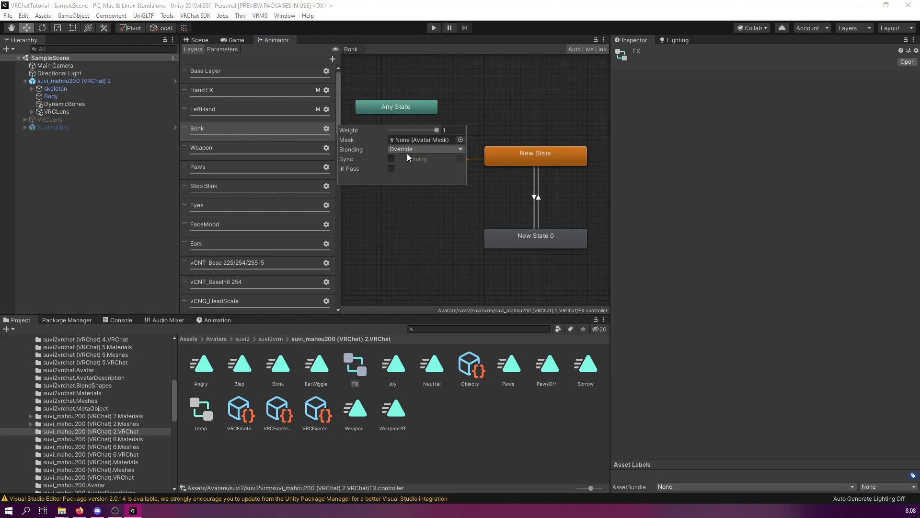
{"action": "left_click", "coordinate": [227, 51]}
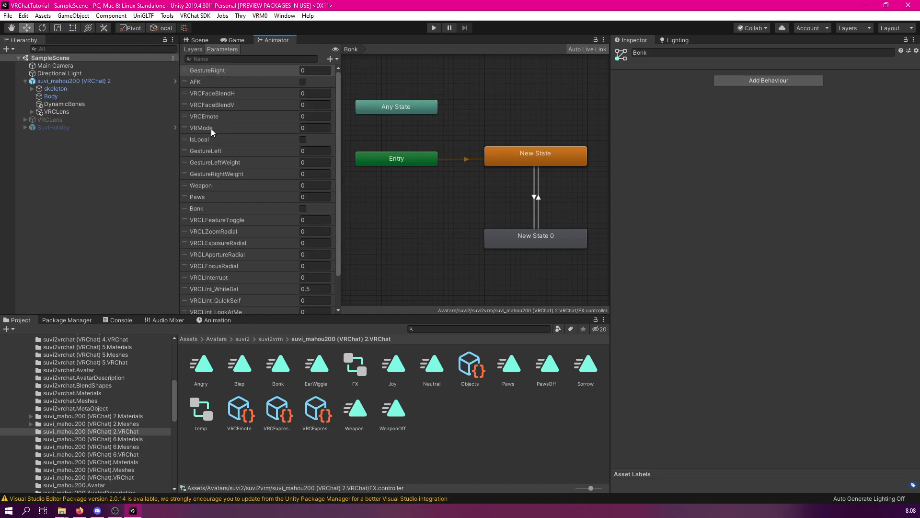
{"action": "left_click", "coordinate": [199, 208]}
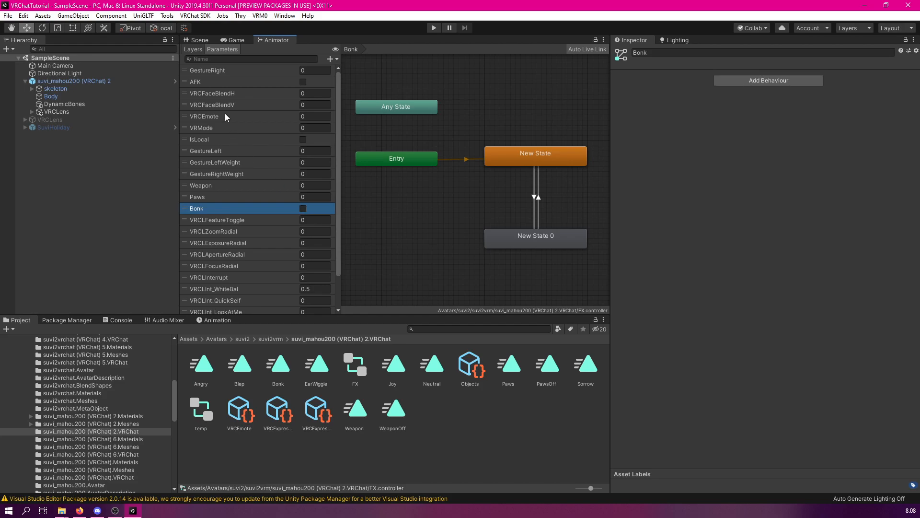
{"action": "left_click", "coordinate": [193, 50]}
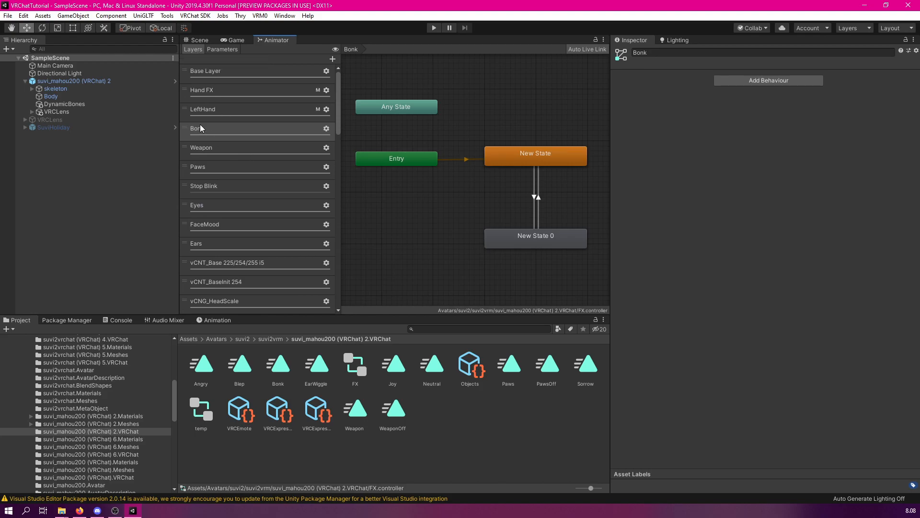
- Examine the Bonk layer's two states for their motions and both transitions between them for their conditions
{"action": "left_click", "coordinate": [542, 155]}
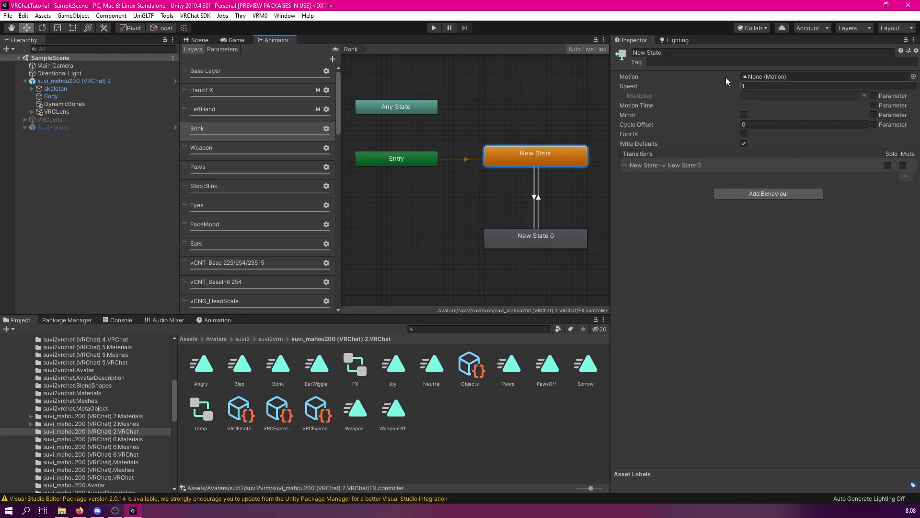
{"action": "left_click", "coordinate": [535, 243]}
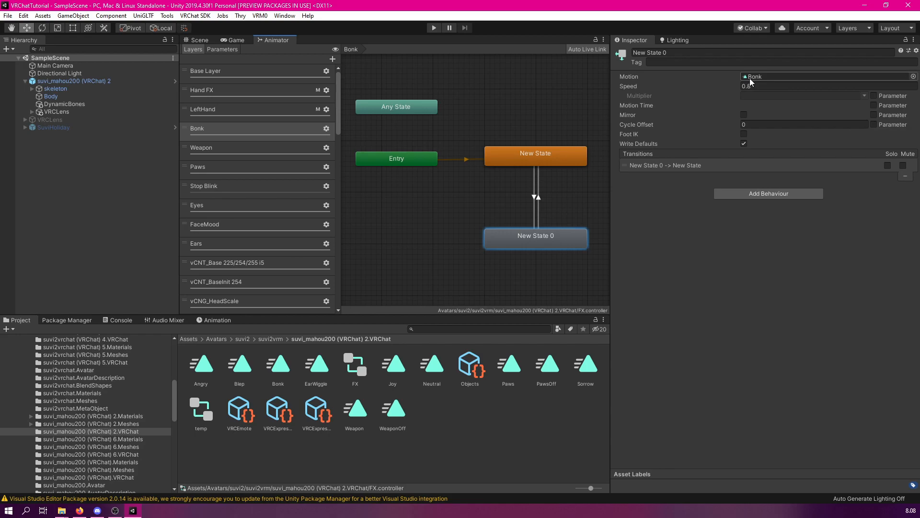
{"action": "left_click", "coordinate": [533, 196]}
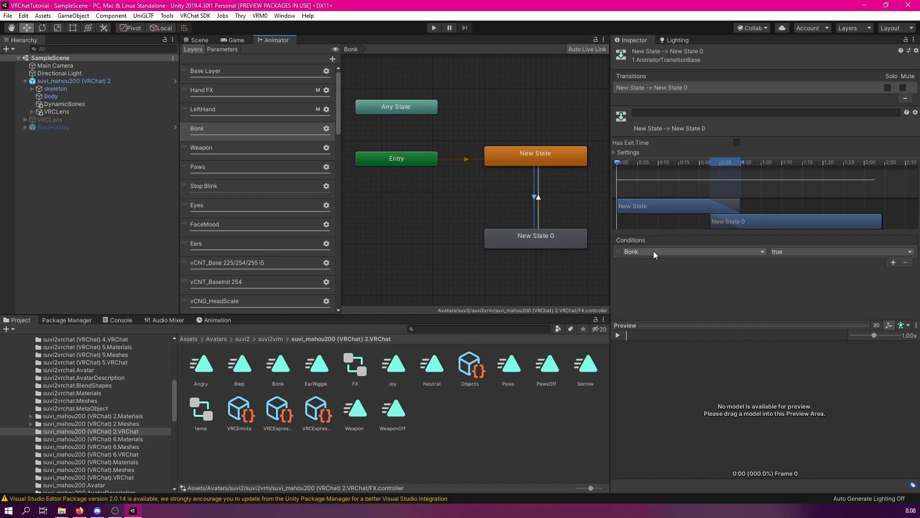
{"action": "left_click", "coordinate": [551, 244]}
{"action": "left_click", "coordinate": [540, 197]}
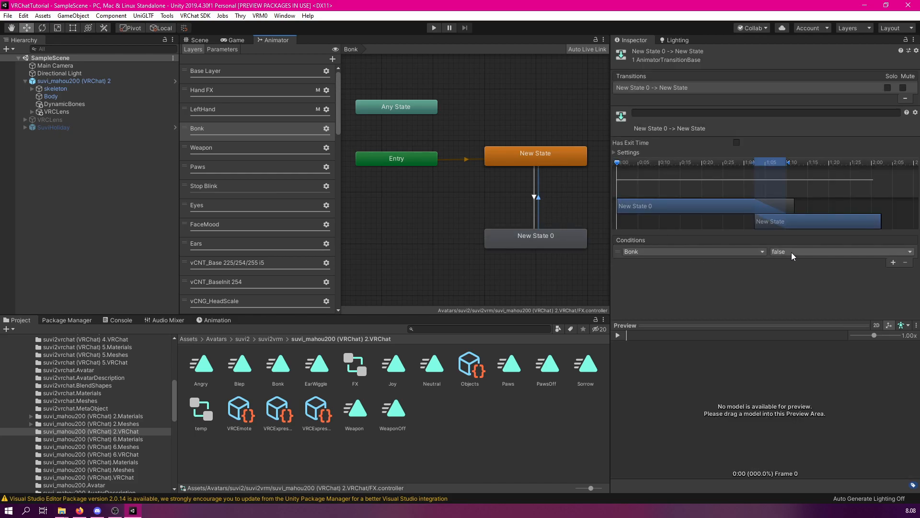
{"action": "left_click", "coordinate": [536, 153]}
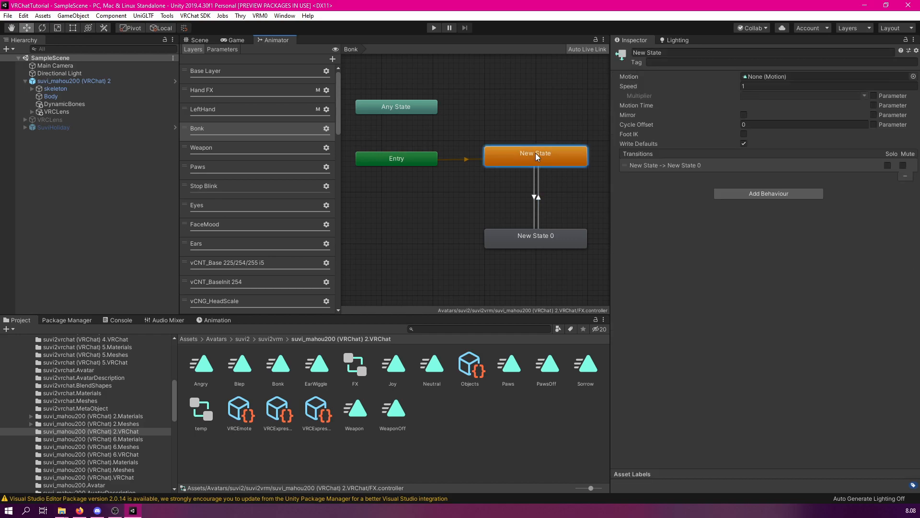
{"action": "left_click", "coordinate": [508, 105]}
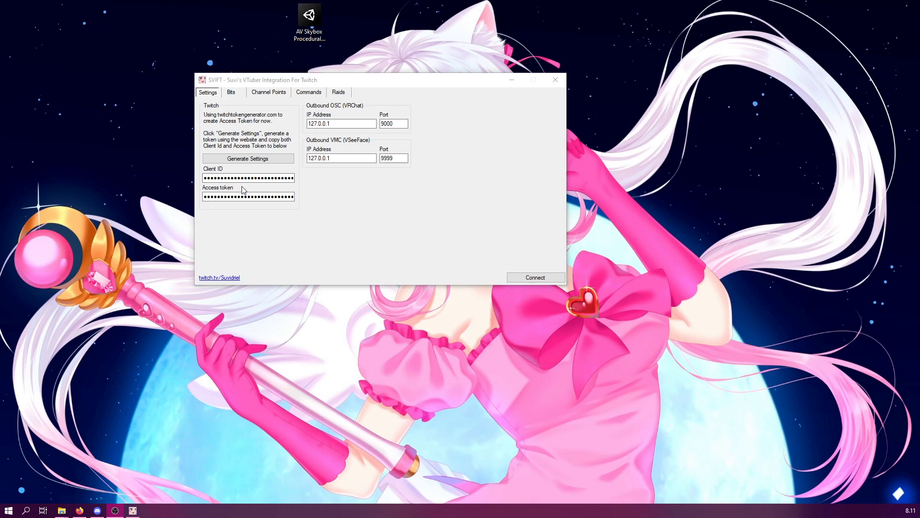
- From SVIFT, open the Twitch token generator website and review the preselected token scopes
{"action": "left_click", "coordinate": [243, 159]}
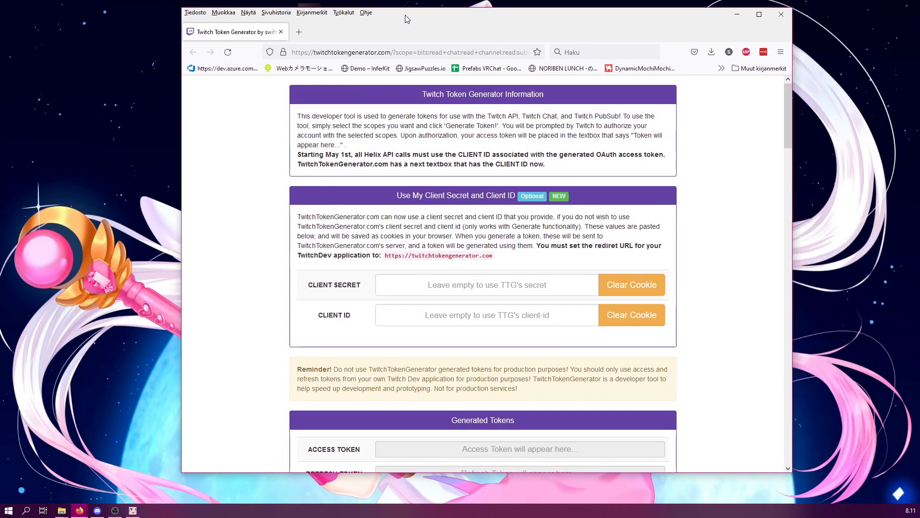
{"action": "double_click", "coordinate": [404, 18]}
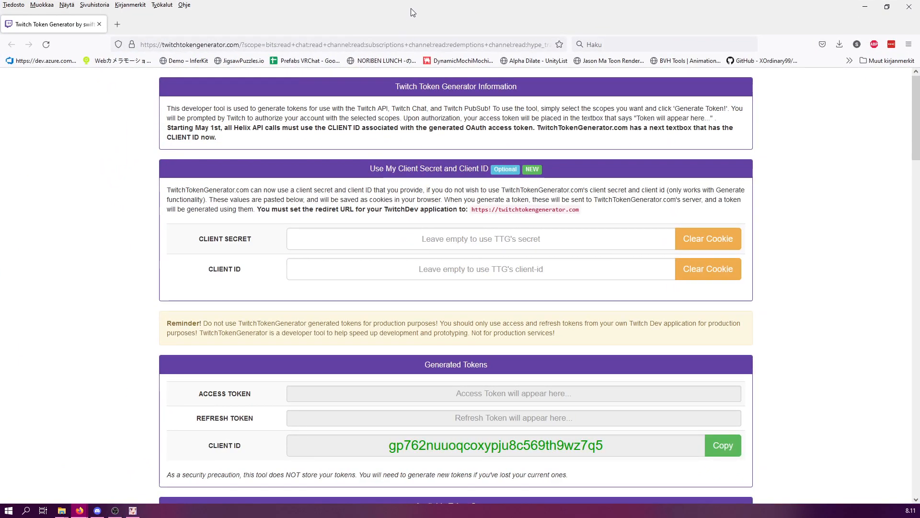
{"action": "scroll", "coordinate": [628, 206], "scroll_direction": "down", "scroll_amount": 10}
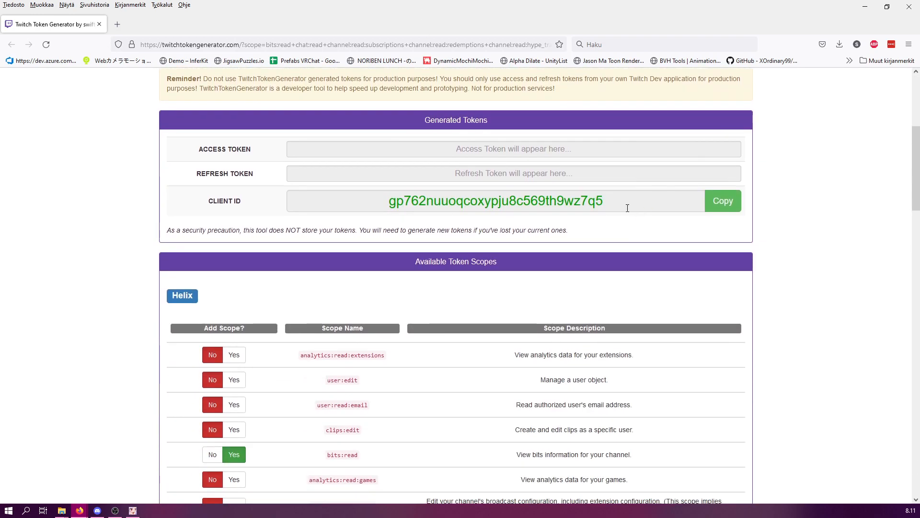
{"action": "scroll", "coordinate": [242, 201], "scroll_direction": "down", "scroll_amount": 3}
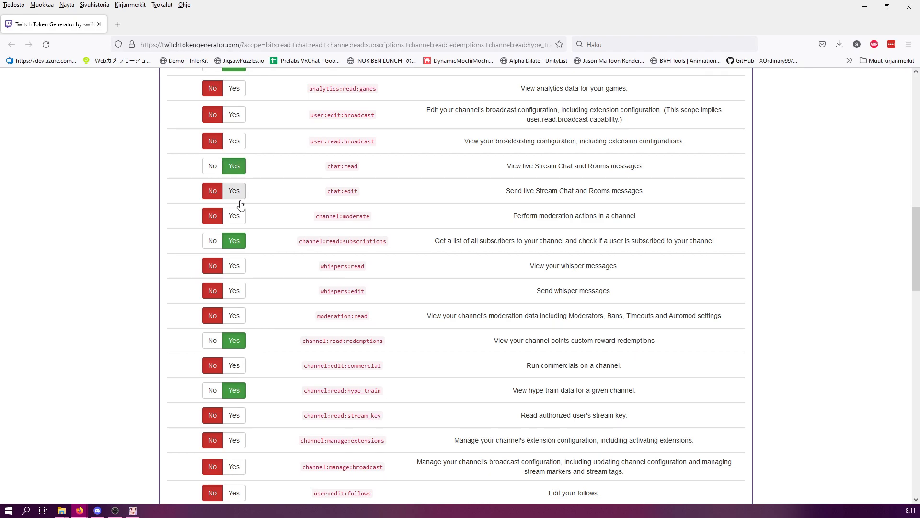
{"action": "scroll", "coordinate": [240, 201], "scroll_direction": "down", "scroll_amount": 3}
{"action": "scroll", "coordinate": [403, 180], "scroll_direction": "down", "scroll_amount": 13}
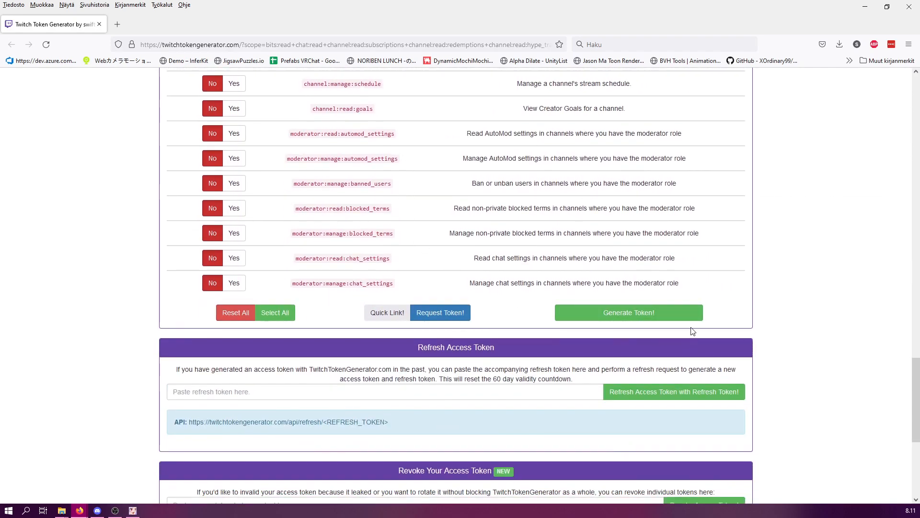
- Generate a token with the preselected scopes, authorize the generator's access to the Twitch account and complete the captcha
{"action": "left_click", "coordinate": [633, 317]}
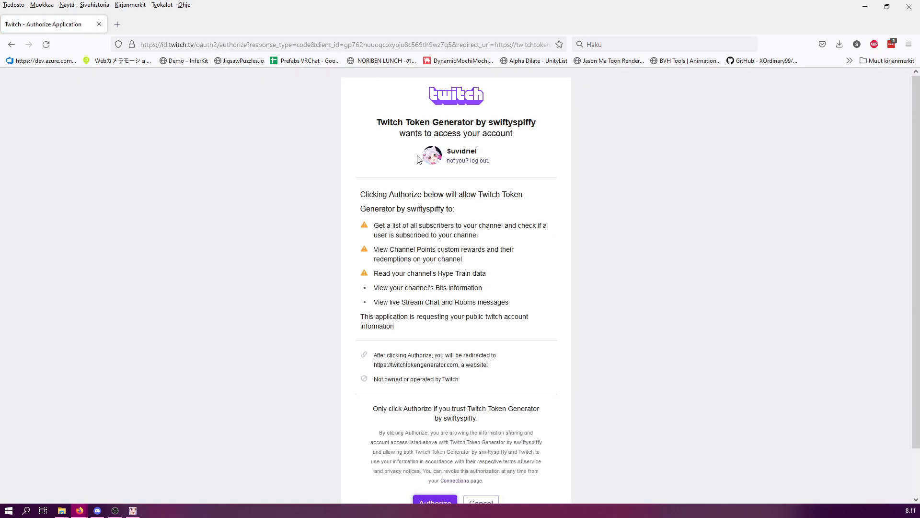
{"action": "scroll", "coordinate": [415, 190], "scroll_direction": "down", "scroll_amount": 2}
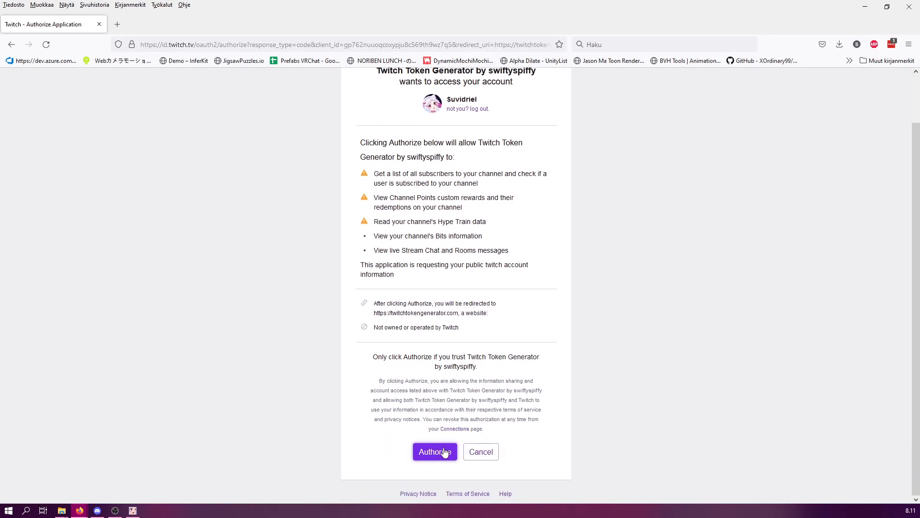
{"action": "left_click", "coordinate": [439, 452]}
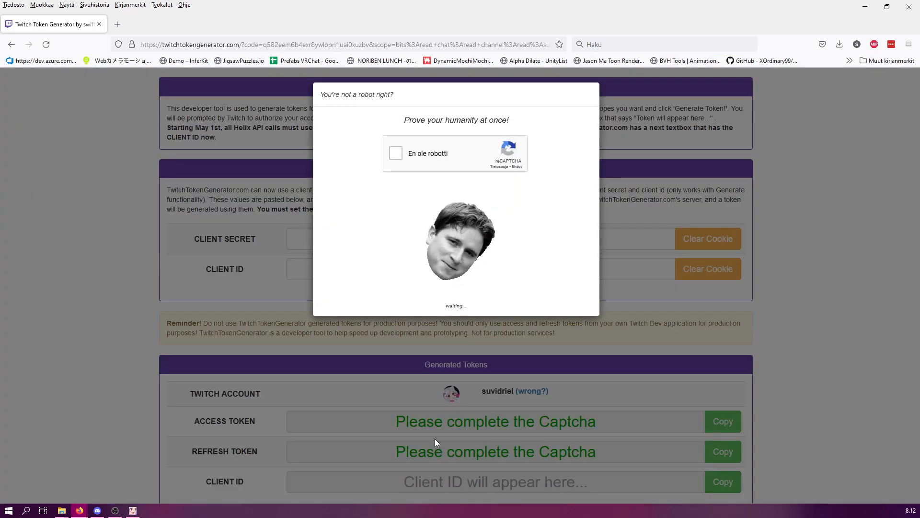
{"action": "left_click", "coordinate": [397, 153]}
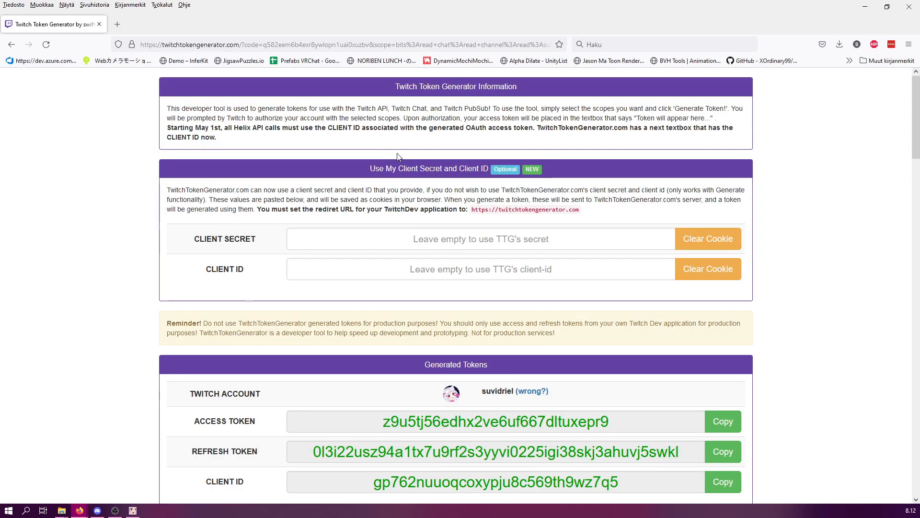
- Copy the generated client ID and paste it over the existing Client ID in the SVIFT Twitch settings
{"action": "scroll", "coordinate": [397, 155], "scroll_direction": "down", "scroll_amount": 2}
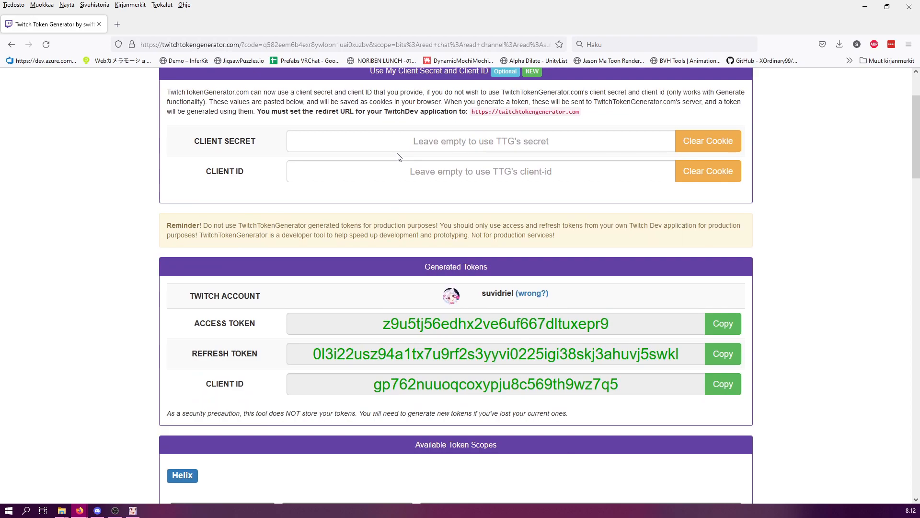
{"action": "scroll", "coordinate": [397, 143], "scroll_direction": "down", "scroll_amount": 1}
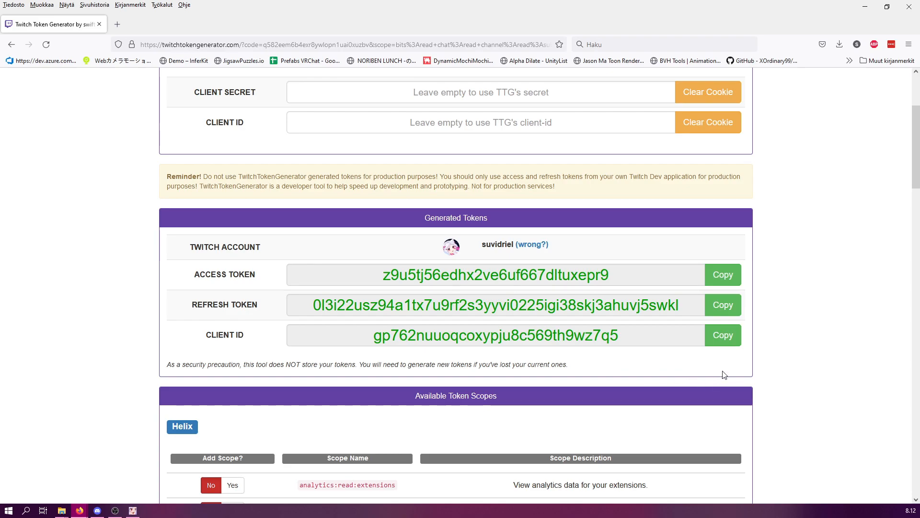
{"action": "left_click", "coordinate": [714, 342]}
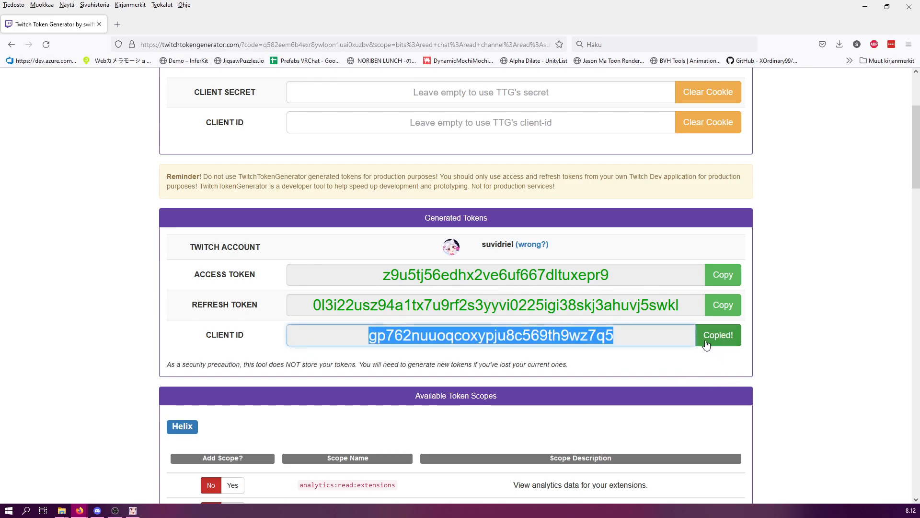
{"action": "left_click", "coordinate": [133, 510]}
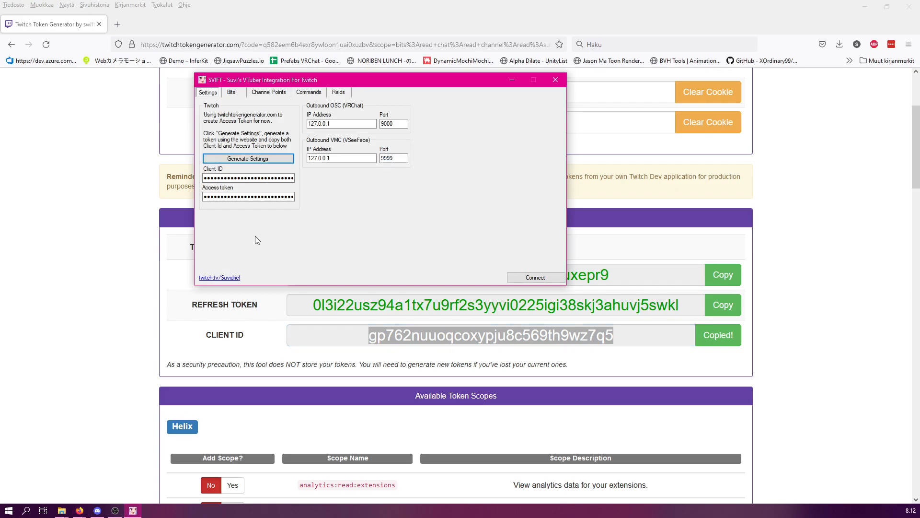
{"action": "left_click", "coordinate": [223, 178]}
{"action": "key", "text": "ctrl+a"}
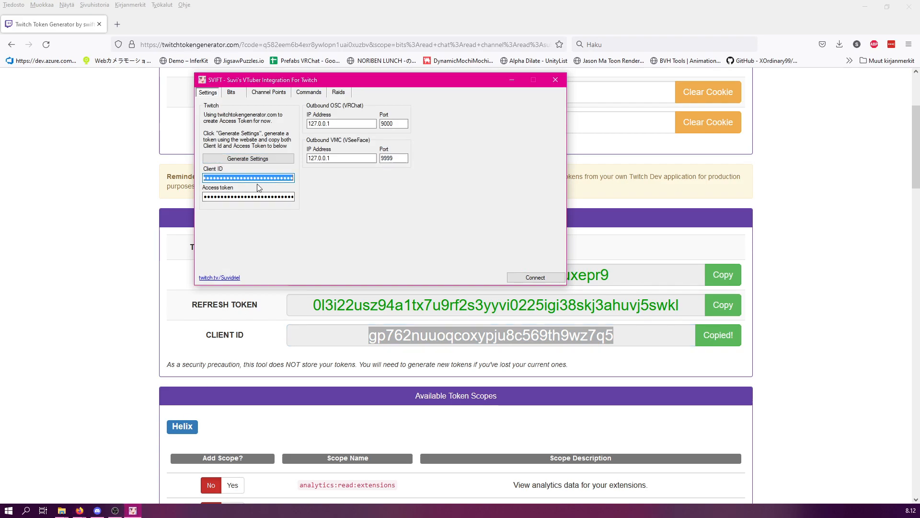
{"action": "key", "text": "ctrl+v"}
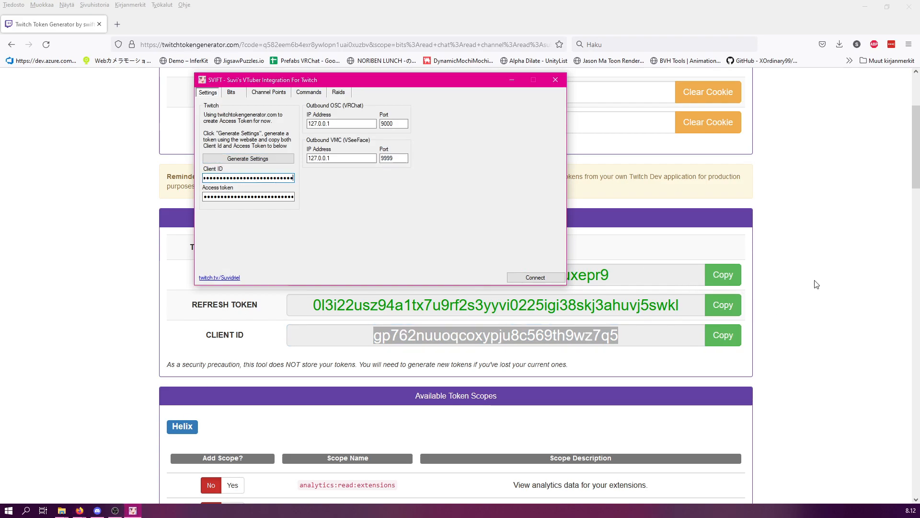
- Copy the generated access token, paste it over the existing Access token in SVIFT, and close the token generator website
{"action": "left_click", "coordinate": [776, 275]}
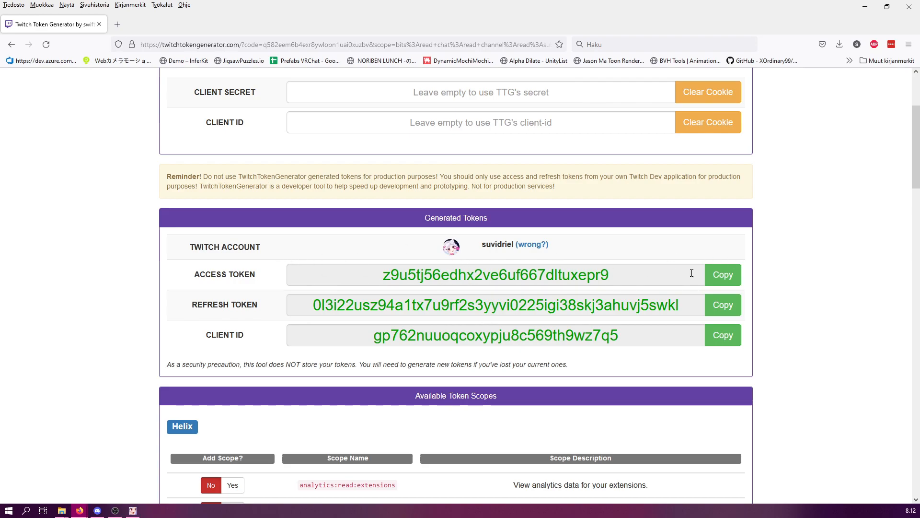
{"action": "left_click", "coordinate": [722, 274]}
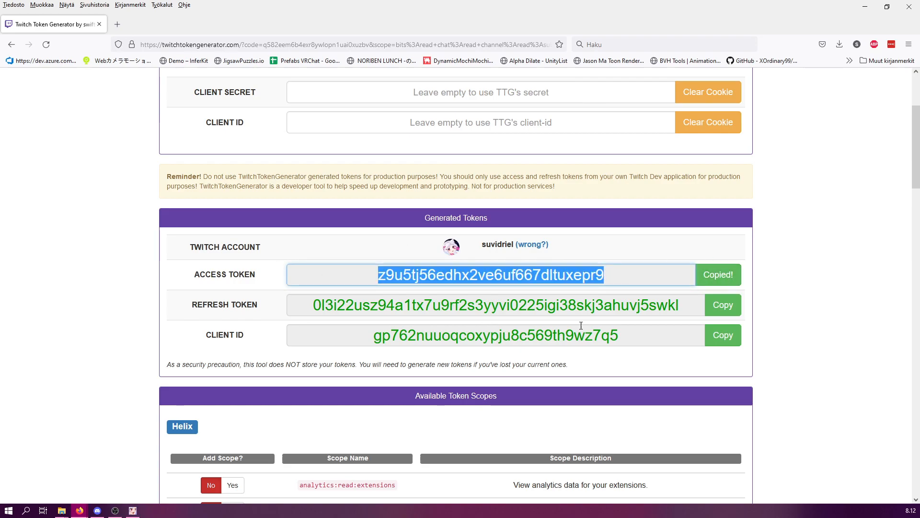
{"action": "left_click", "coordinate": [132, 511]}
{"action": "left_click", "coordinate": [250, 196]}
{"action": "key", "text": "ctrl+a"}
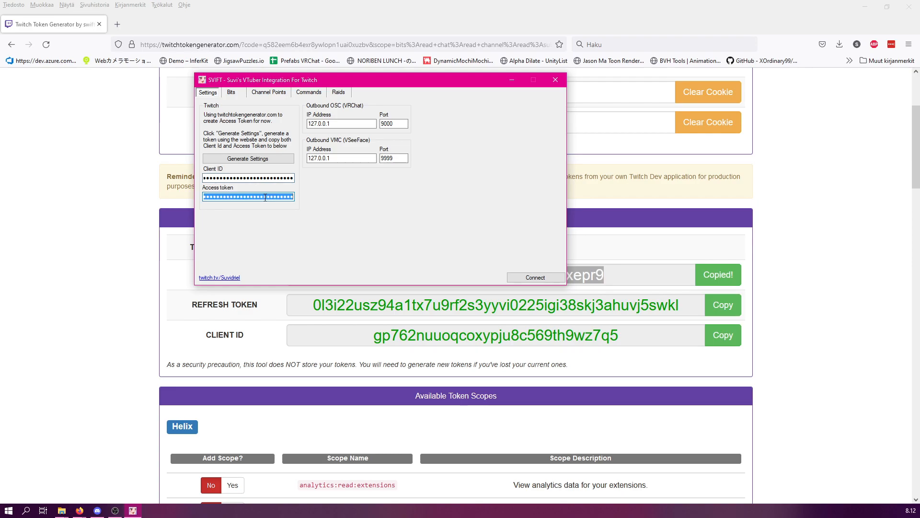
{"action": "key", "text": "ctrl+v"}
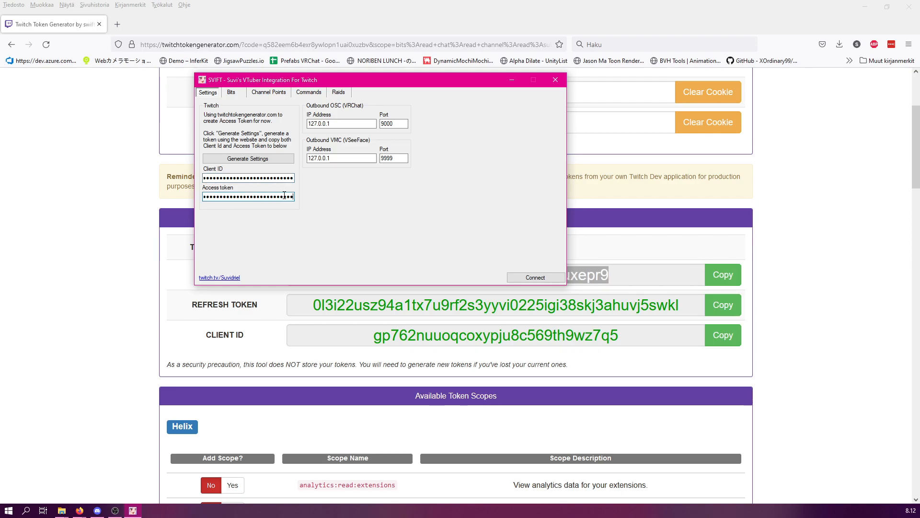
{"action": "left_click", "coordinate": [527, 277]}
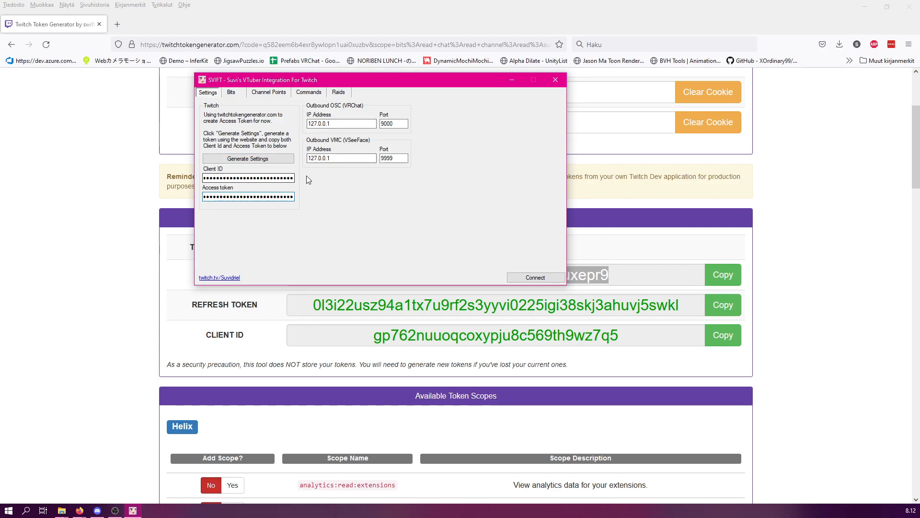
{"action": "left_click", "coordinate": [909, 6]}
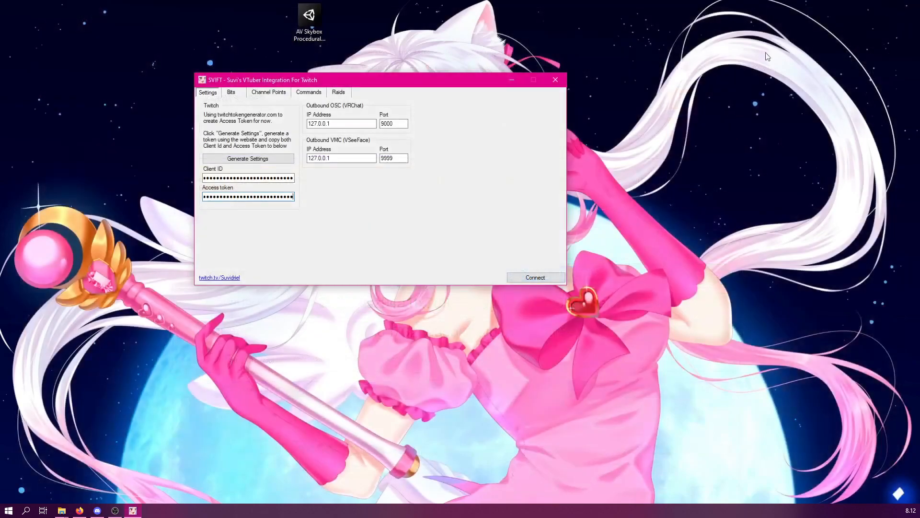
- Review the IP address and port fields of SVIFT's outbound OSC (VRChat) and outbound VMC (VSeeFace) connections
{"action": "left_click_drag", "start_coordinate": [420, 81], "coordinate": [487, 102]}
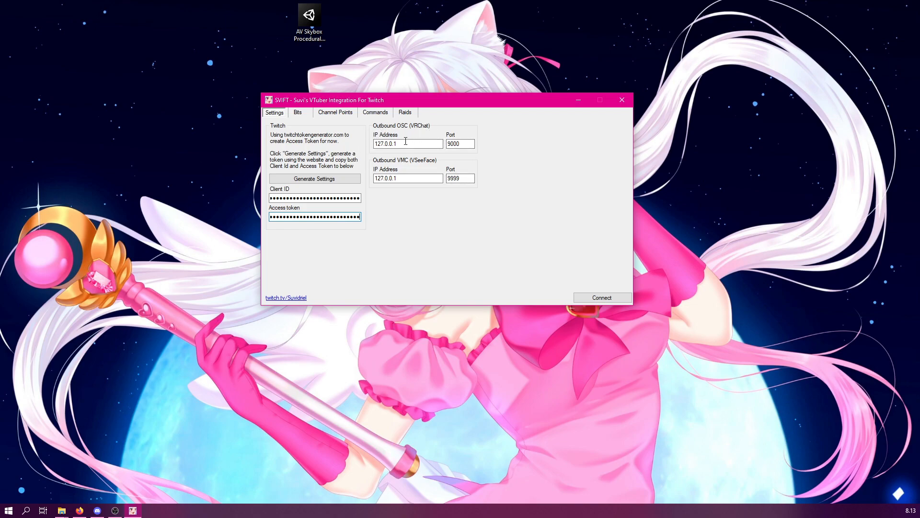
{"action": "left_click_drag", "start_coordinate": [404, 143], "coordinate": [363, 145]}
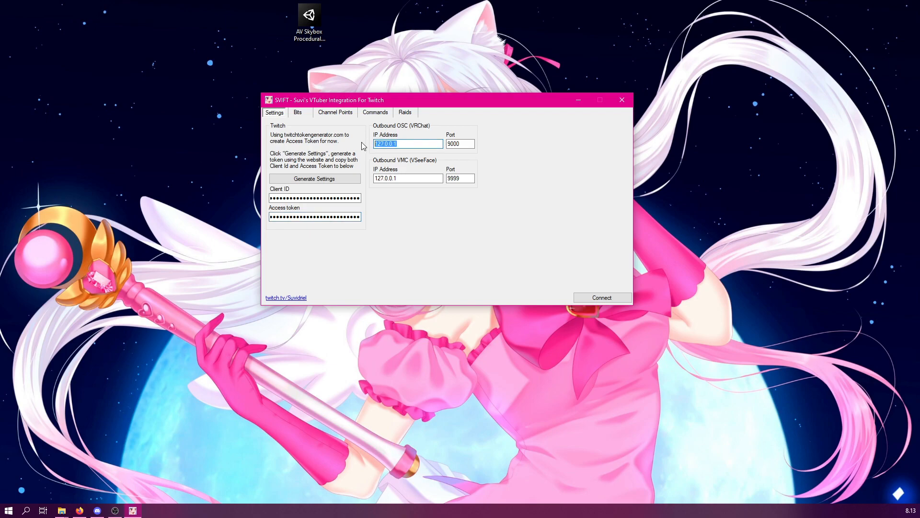
{"action": "left_click", "coordinate": [408, 144]}
{"action": "key", "text": "Tab"}
{"action": "left_click", "coordinate": [373, 145]}
{"action": "double_click", "coordinate": [405, 180]}
{"action": "left_click", "coordinate": [464, 178]}
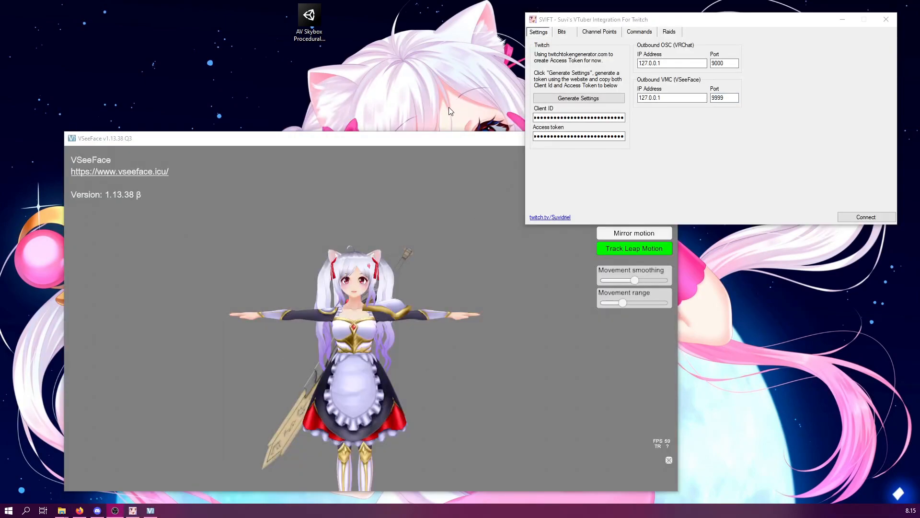
- In VSeeFace, examine the OSC/VMC receiver option in the general settings, including its port and the Apply VSeeFace tracking option
{"action": "left_click_drag", "start_coordinate": [434, 145], "coordinate": [394, 139]}
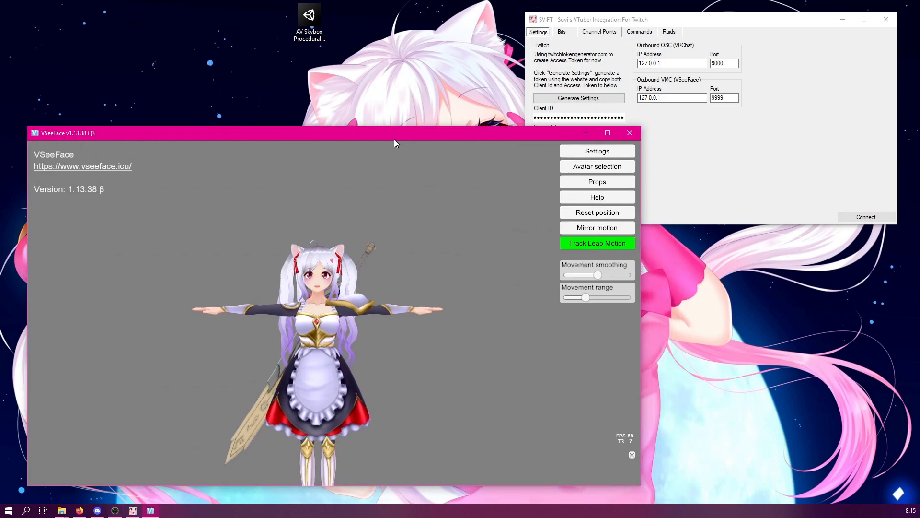
{"action": "left_click", "coordinate": [597, 153]}
{"action": "left_click", "coordinate": [517, 151]}
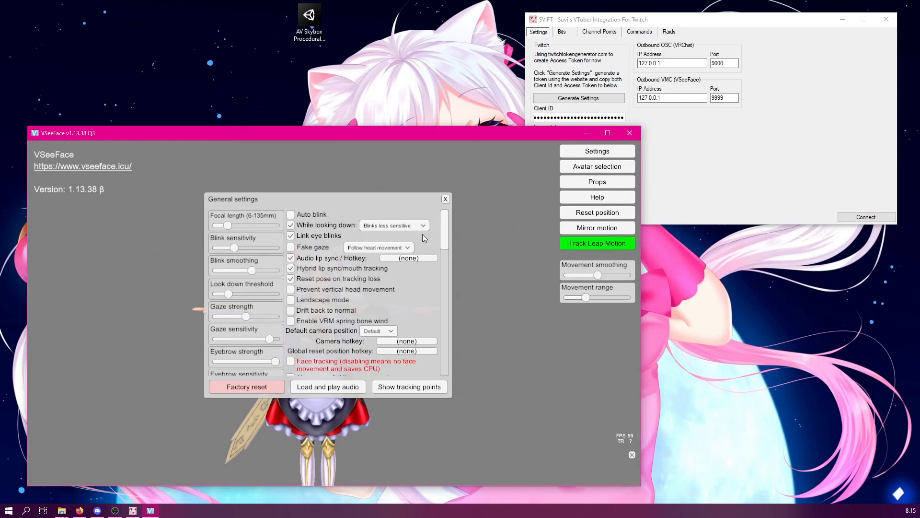
{"action": "left_click_drag", "start_coordinate": [449, 226], "coordinate": [455, 312]}
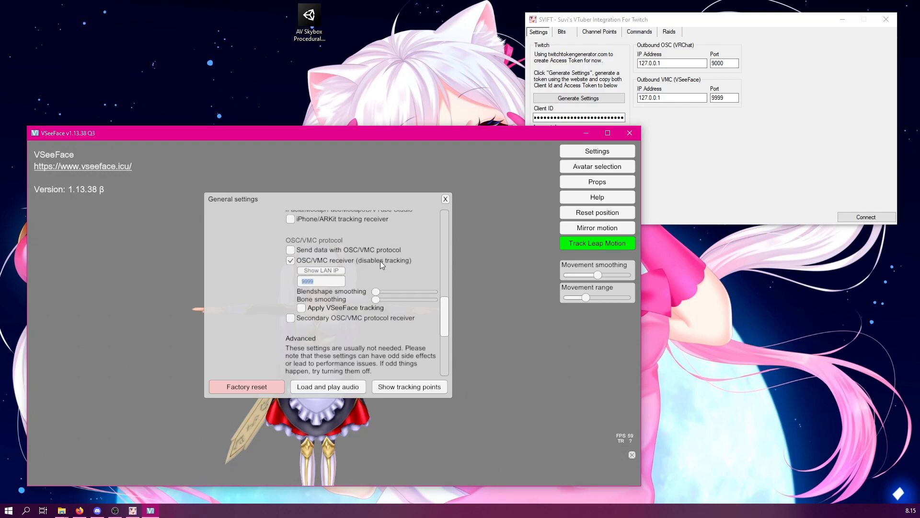
{"action": "left_click", "coordinate": [444, 199]}
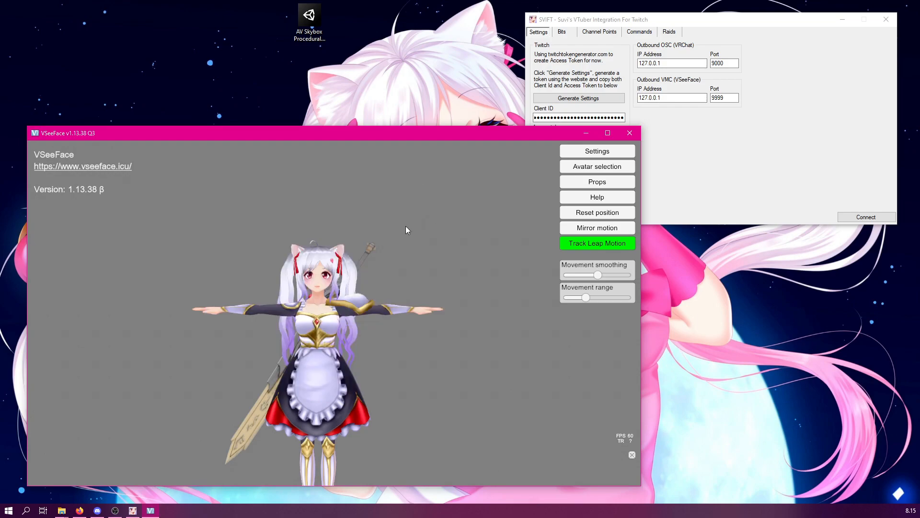
{"action": "left_click", "coordinate": [597, 151]}
{"action": "left_click", "coordinate": [501, 151]}
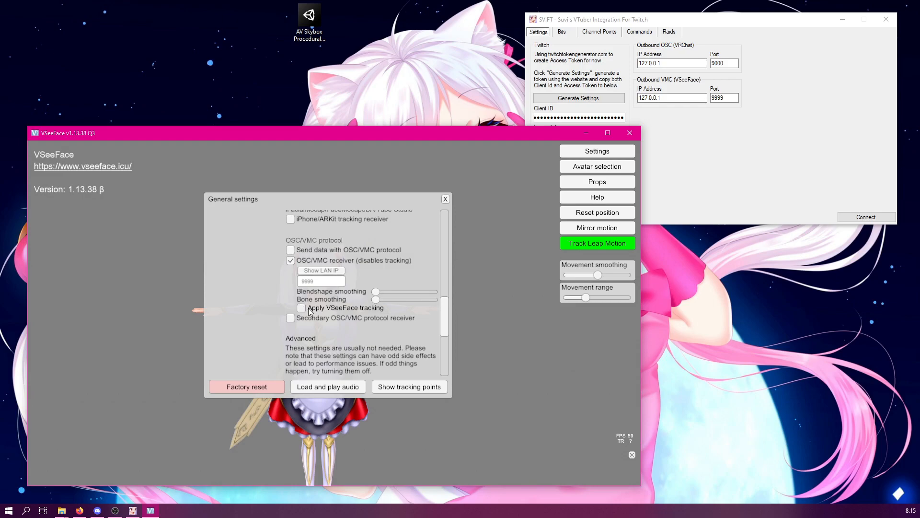
{"action": "left_click", "coordinate": [446, 199]}
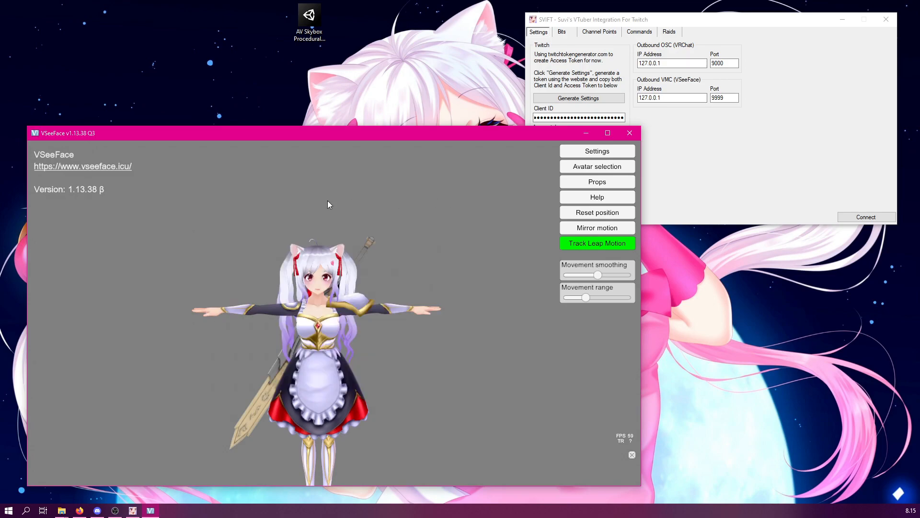
- Switch to SVIFT and show the channel point redeems with the Bonk redeem's action settings
{"action": "left_click", "coordinate": [732, 156]}
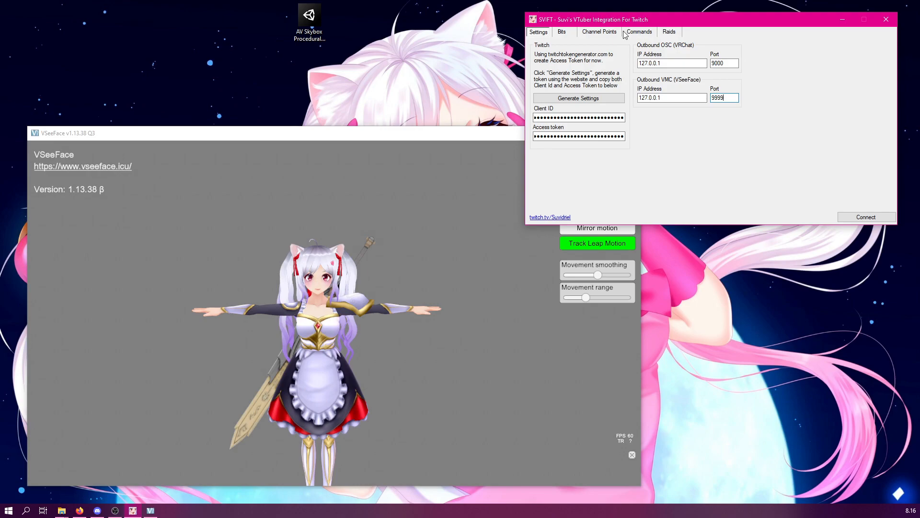
{"action": "left_click", "coordinate": [597, 33]}
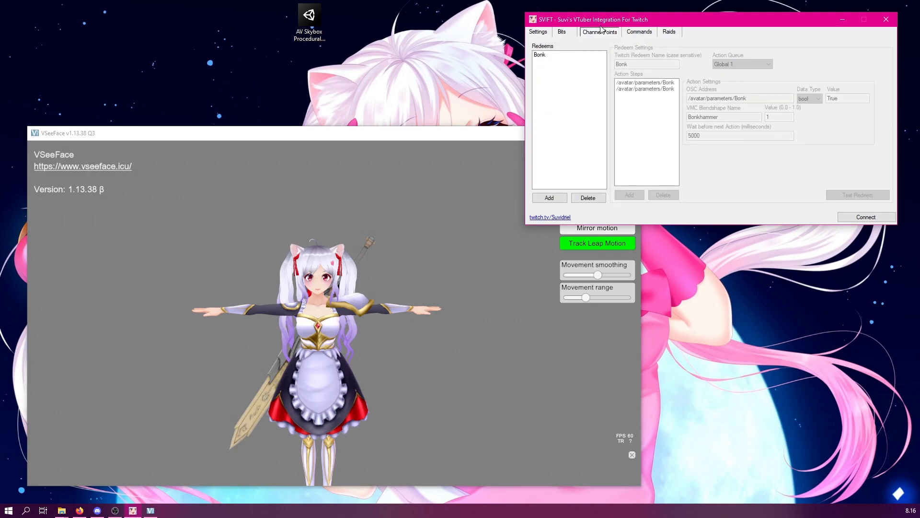
{"action": "left_click", "coordinate": [396, 139]}
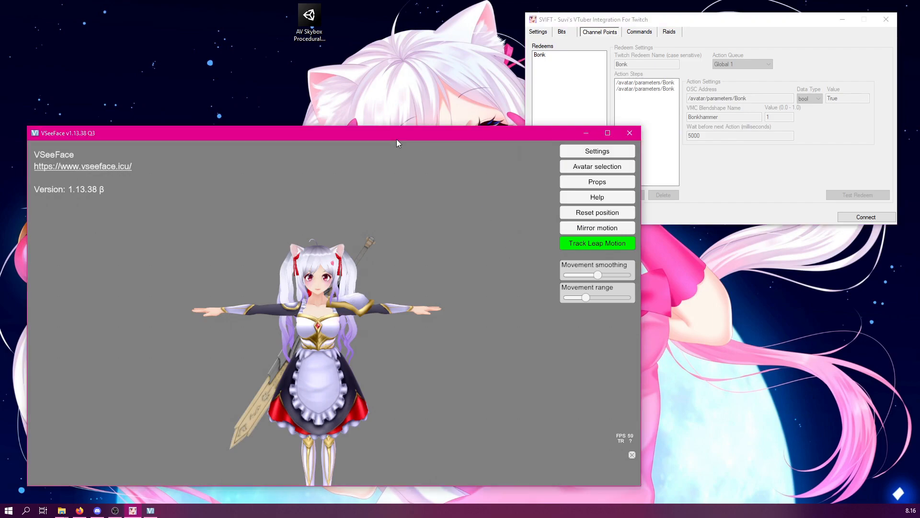
{"action": "left_click", "coordinate": [653, 23]}
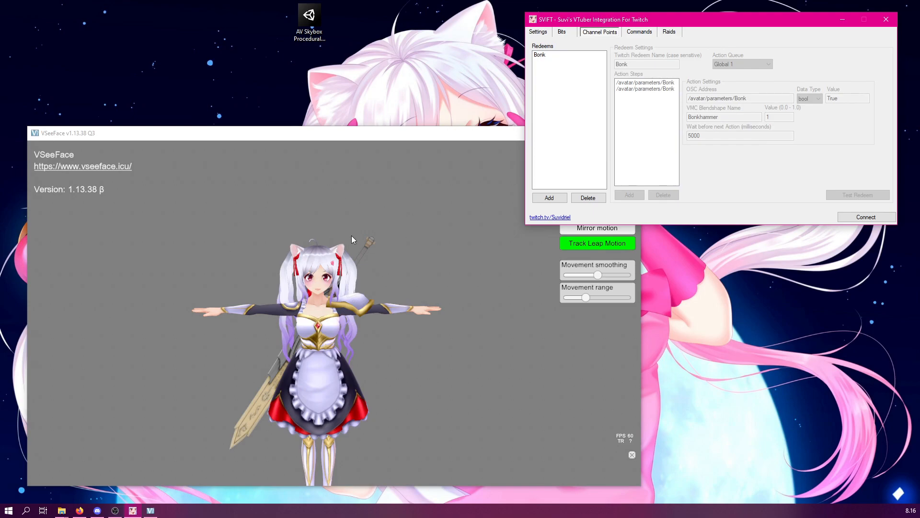
- Add a new channel point redeem and set its Twitch redeem name to Yeet
{"action": "left_click", "coordinate": [554, 197]}
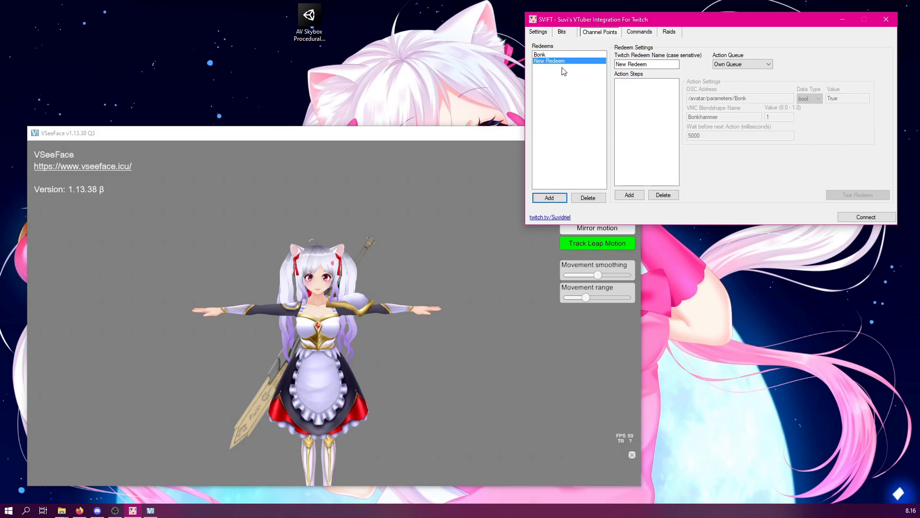
{"action": "left_click_drag", "start_coordinate": [657, 63], "coordinate": [591, 70]}
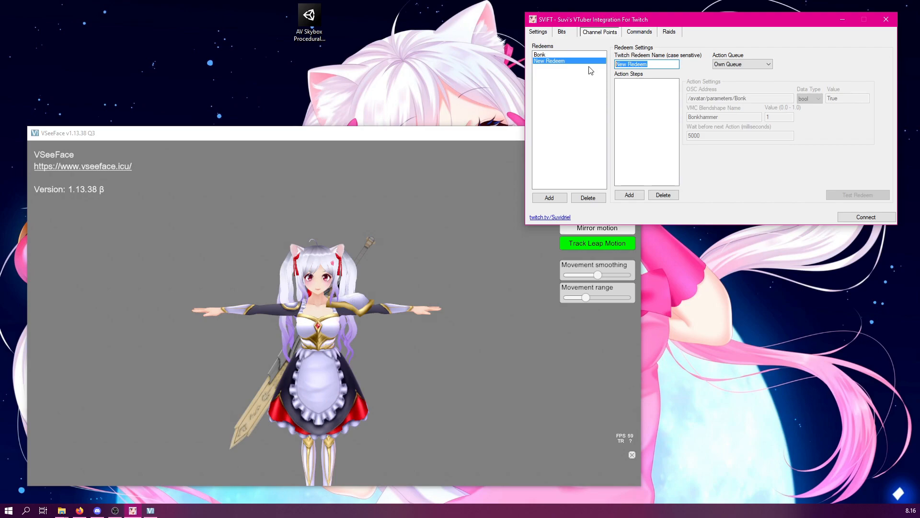
{"action": "type", "text": "Yeet"}
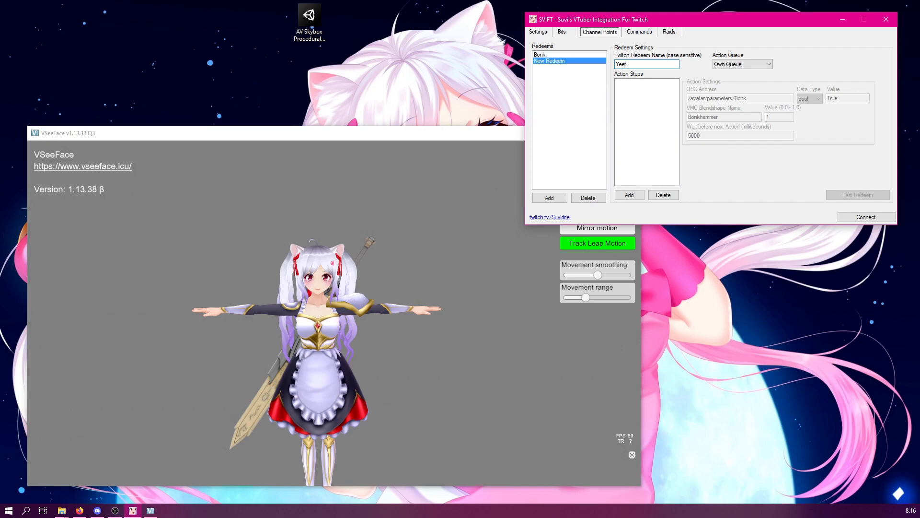
- Examine the action queue options available for the Yeet redeem, leaving it on Own Queue
{"action": "left_click", "coordinate": [748, 64]}
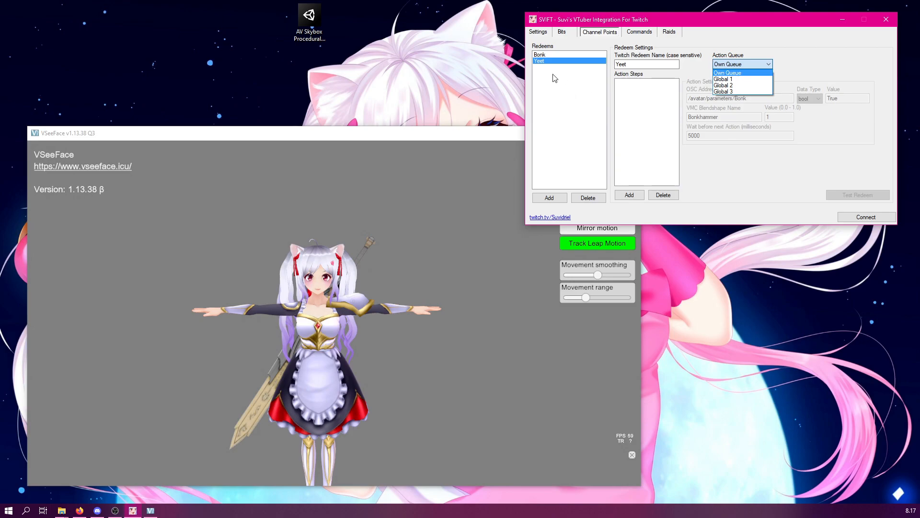
{"action": "left_click", "coordinate": [809, 57]}
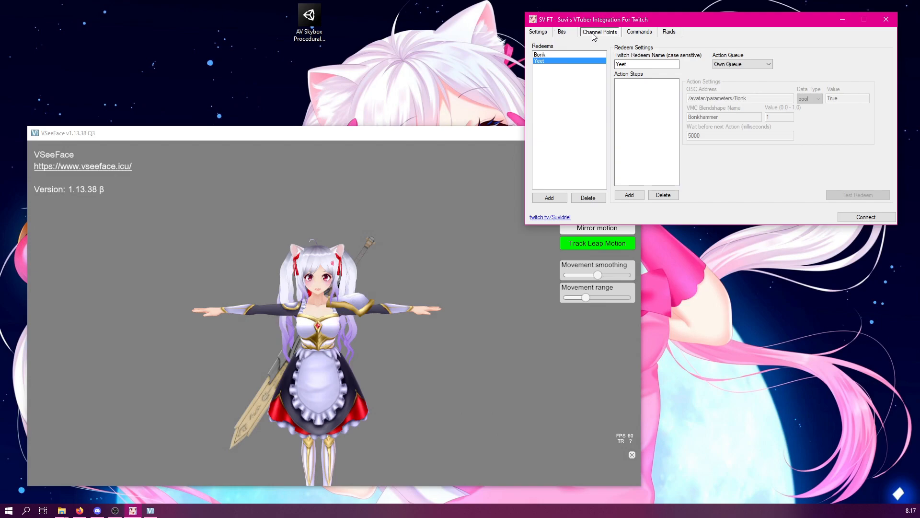
{"action": "left_click", "coordinate": [729, 65]}
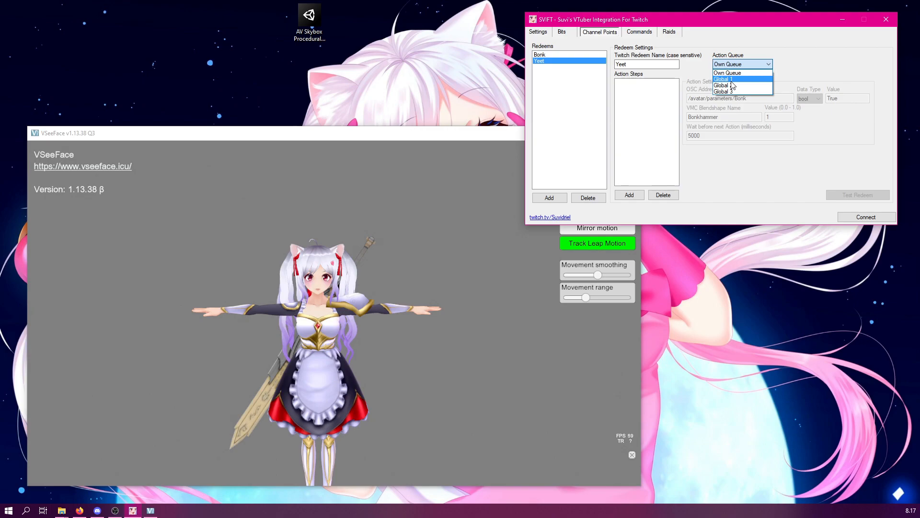
{"action": "left_click", "coordinate": [829, 63]}
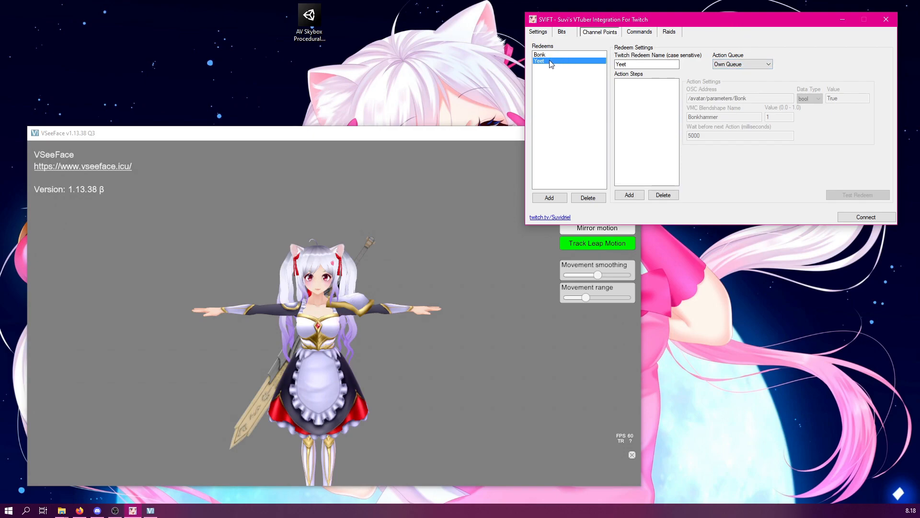
- Add an action step to the Yeet redeem with OSC address /avatar/parameters/Bonk, data type bool and value true
{"action": "left_click", "coordinate": [629, 195]}
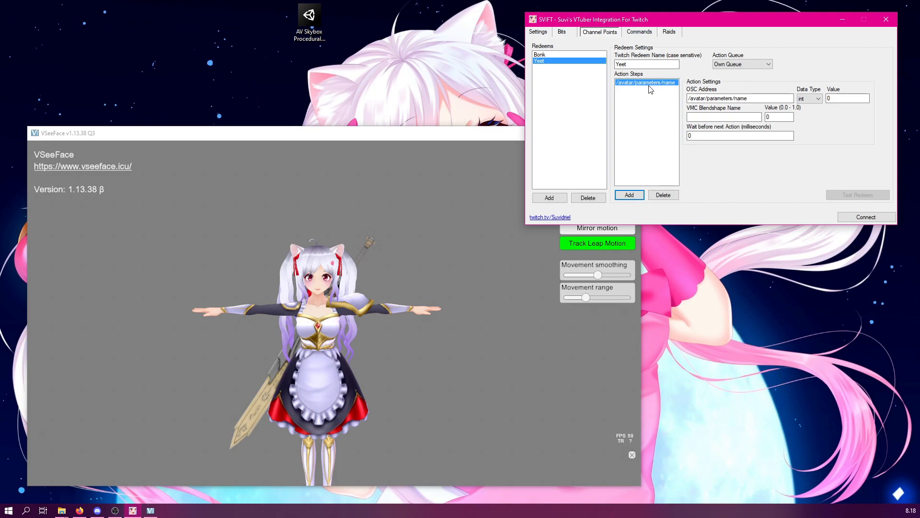
{"action": "left_click", "coordinate": [703, 99]}
{"action": "left_click_drag", "start_coordinate": [734, 98], "coordinate": [786, 98]}
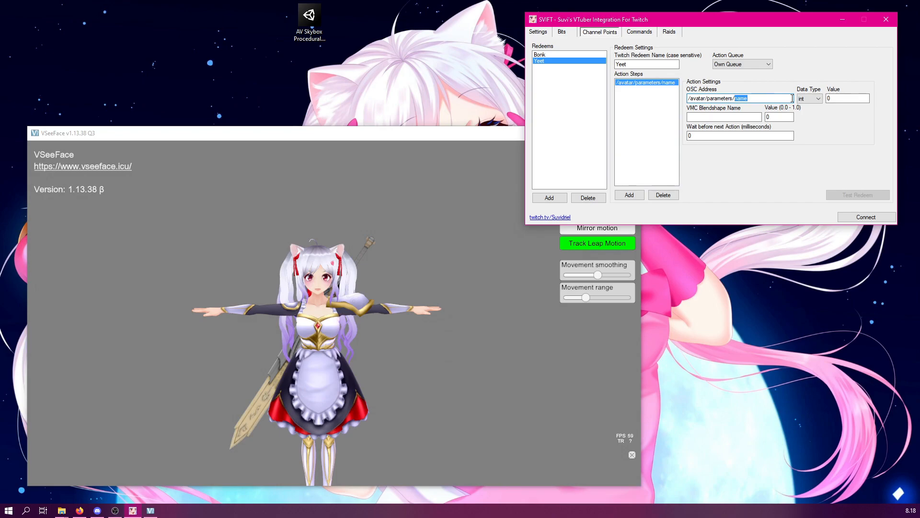
{"action": "type", "text": "Bonk"}
{"action": "left_click", "coordinate": [818, 99]}
{"action": "left_click", "coordinate": [809, 119]}
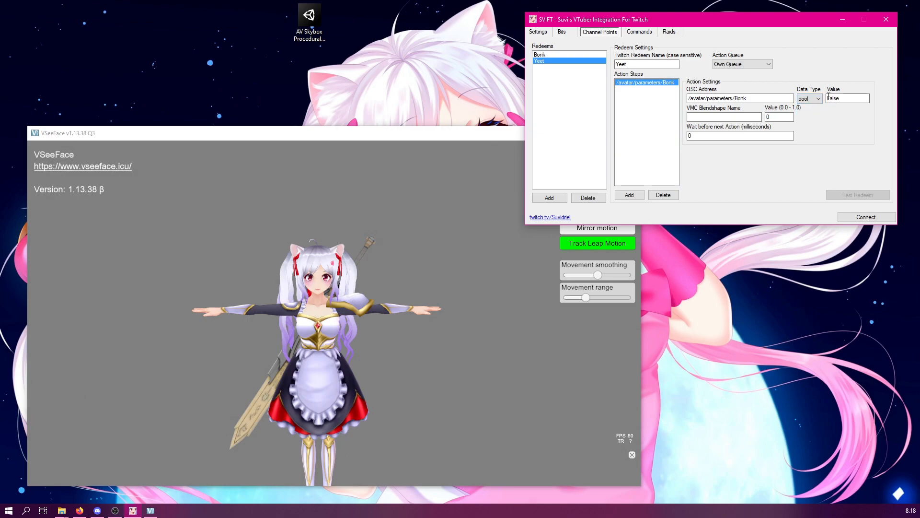
{"action": "key", "text": "Tab"}
{"action": "type", "text": "true"}
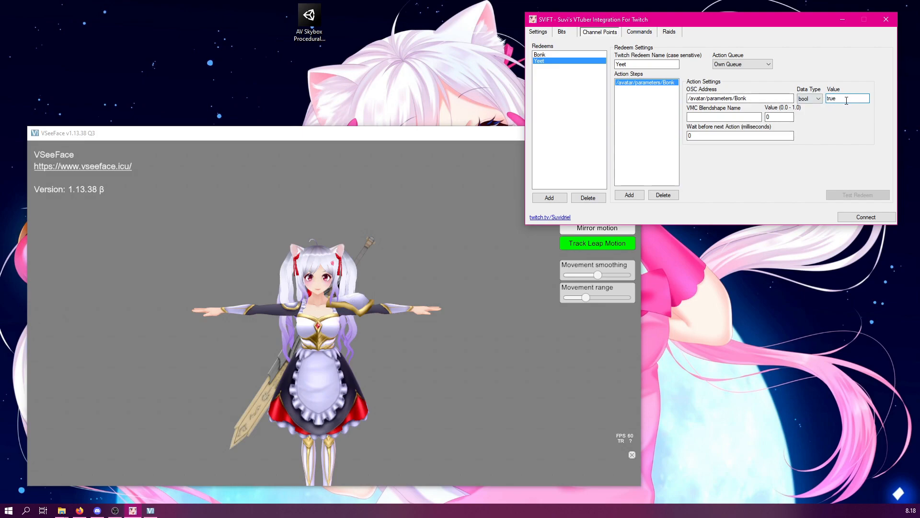
- Set the first action step's VMC blendshape to TestRedeem with value 1 and a 5000 ms wait before the next action
{"action": "left_click", "coordinate": [710, 117]}
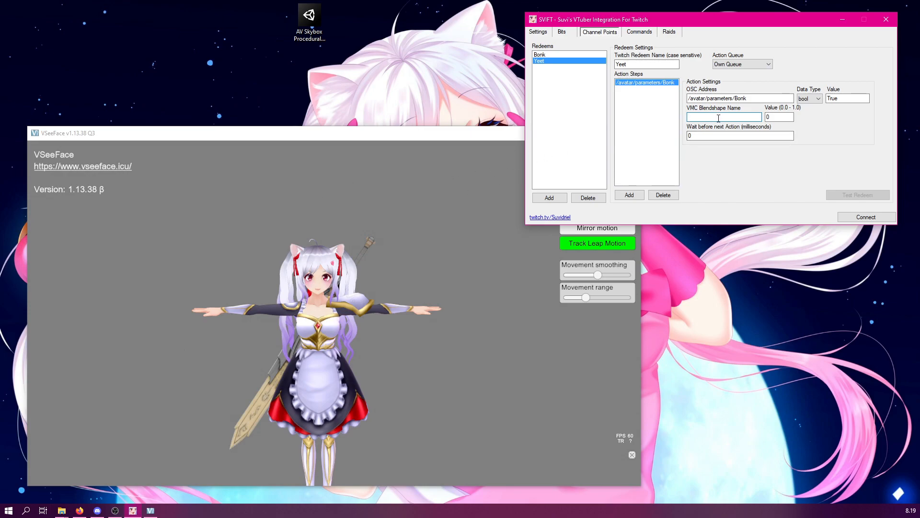
{"action": "type", "text": "TestRedeem"}
{"action": "key", "text": "Tab"}
{"action": "type", "text": "1"}
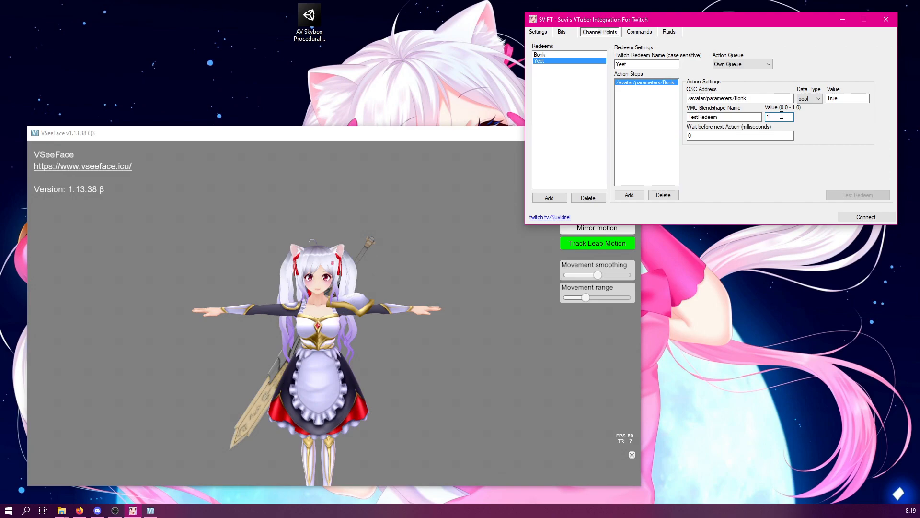
{"action": "key", "text": "Tab"}
{"action": "type", "text": "5000"}
{"action": "left_click", "coordinate": [650, 143]}
- Add a second action step to the Yeet redeem with OSC address /avatar/parameters/Bonk, data type bool and value False
{"action": "left_click", "coordinate": [628, 196]}
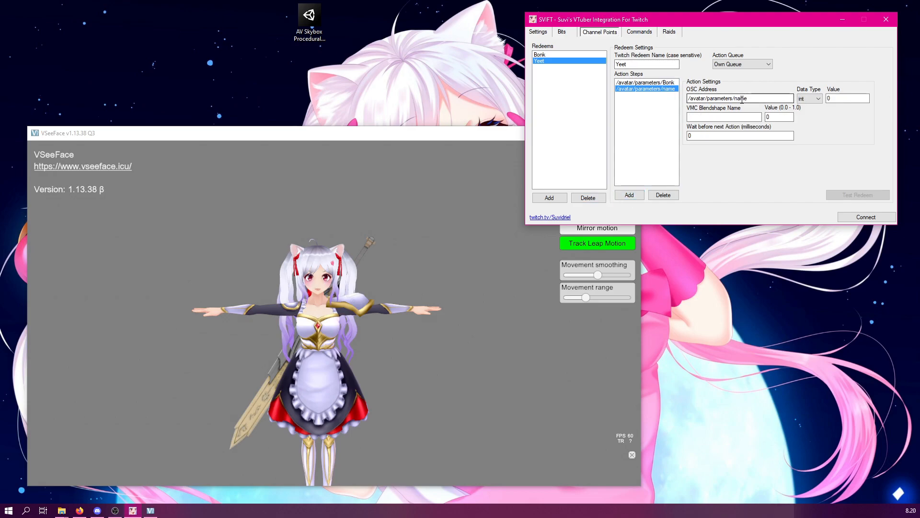
{"action": "left_click_drag", "start_coordinate": [735, 99], "coordinate": [779, 98]}
{"action": "type", "text": "Bonk"}
{"action": "left_click", "coordinate": [810, 99]}
{"action": "left_click", "coordinate": [810, 120]}
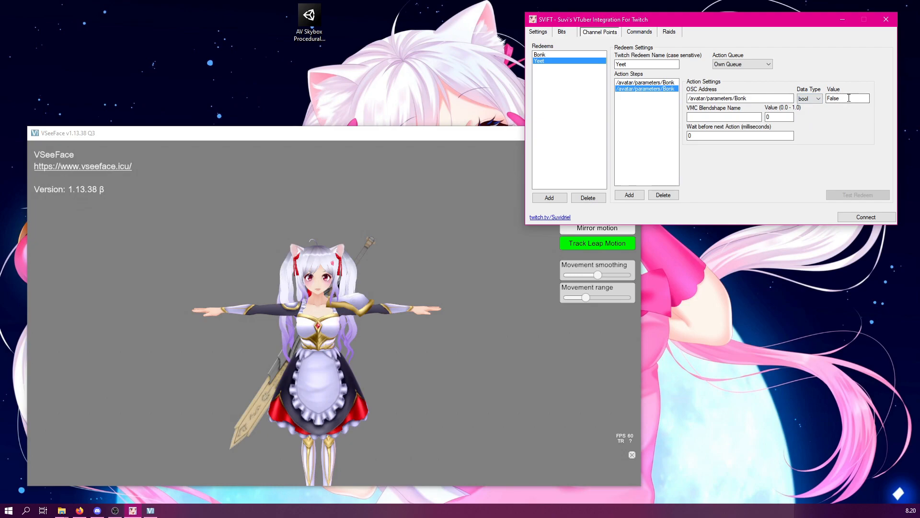
- Set the second action step's VMC blendshape to TestRedeem with value 0 and a 500 ms wait, and reselect the Yeet redeem
{"action": "left_click", "coordinate": [737, 117]}
{"action": "type", "text": "TestRedeem"}
{"action": "left_click", "coordinate": [778, 117]}
{"action": "key", "text": "Tab"}
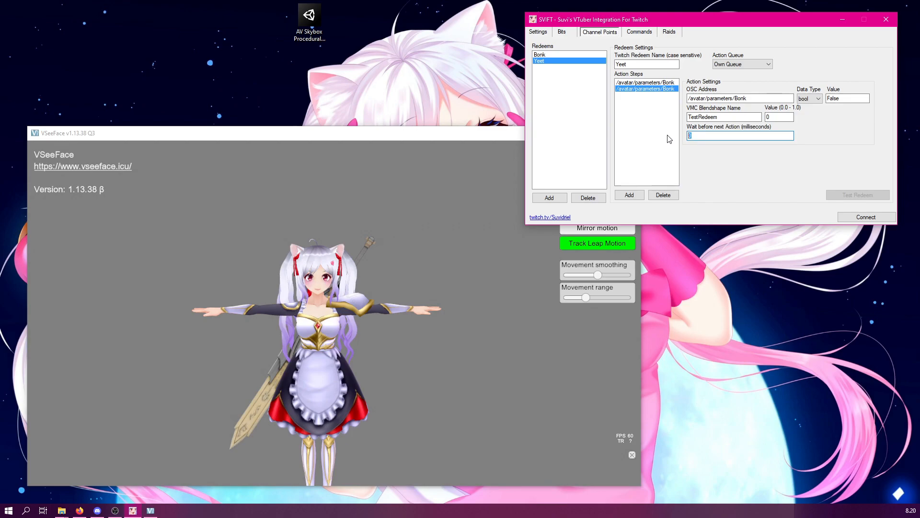
{"action": "type", "text": "500"}
{"action": "left_click", "coordinate": [554, 54]}
{"action": "left_click", "coordinate": [555, 62]}
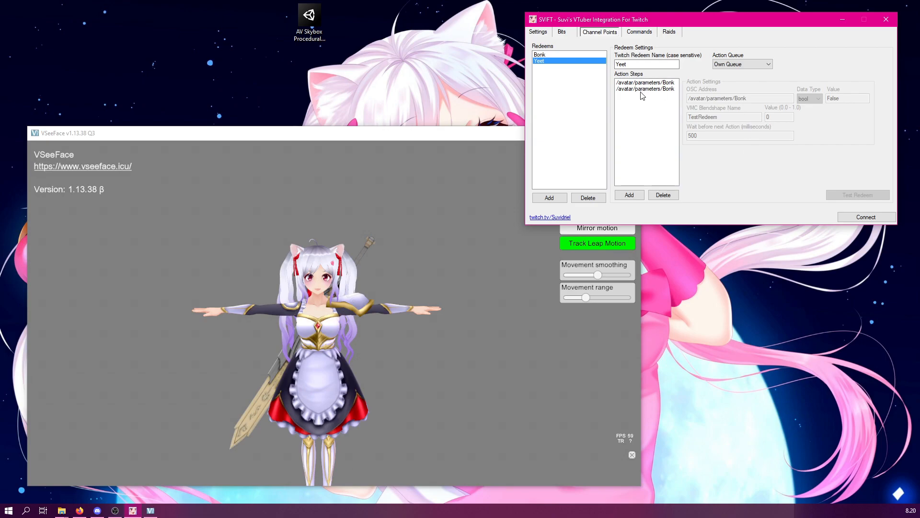
- Connect SVIFT to Twitch and run a test of the Yeet redeem
{"action": "left_click", "coordinate": [870, 219]}
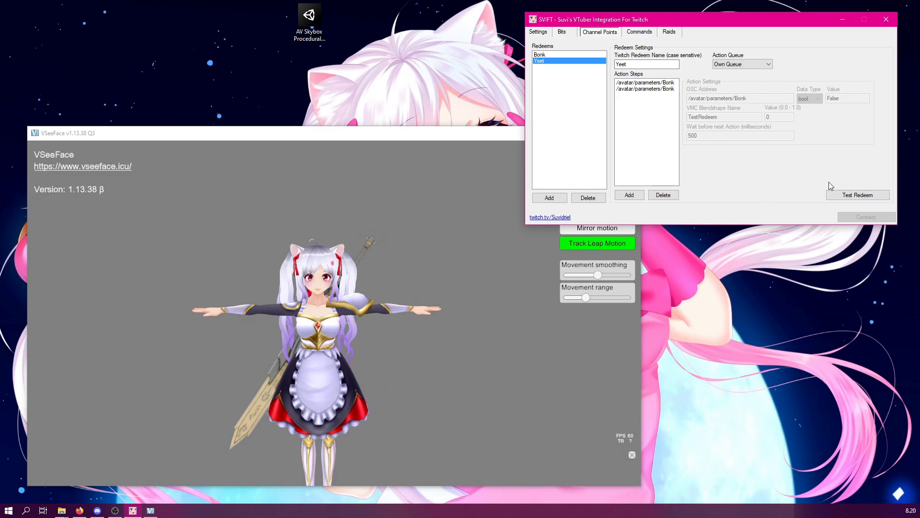
{"action": "left_click", "coordinate": [858, 196]}
{"action": "left_click_drag", "start_coordinate": [620, 19], "coordinate": [607, 21]}
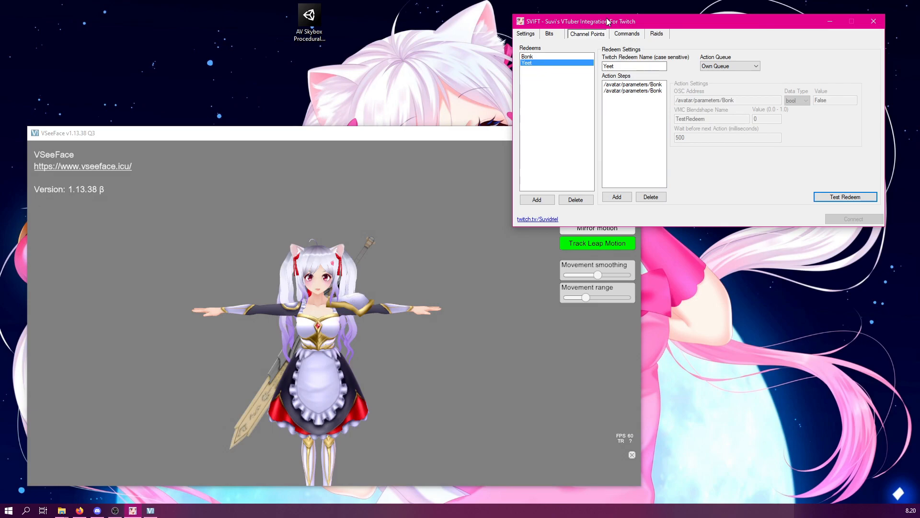
{"action": "left_click", "coordinate": [837, 200]}
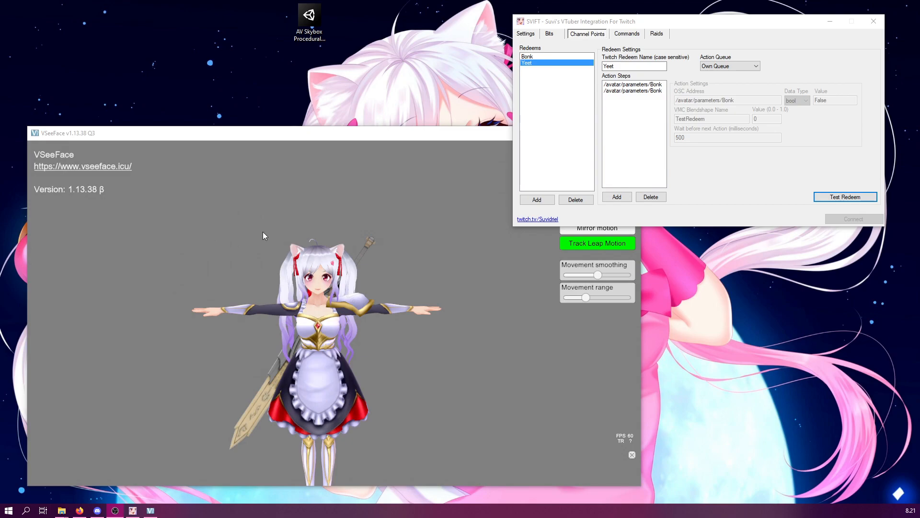
- Review the !Bonk chat command's text, allowed user and the settings of both of its action steps
{"action": "left_click", "coordinate": [626, 36]}
{"action": "left_click", "coordinate": [626, 34]}
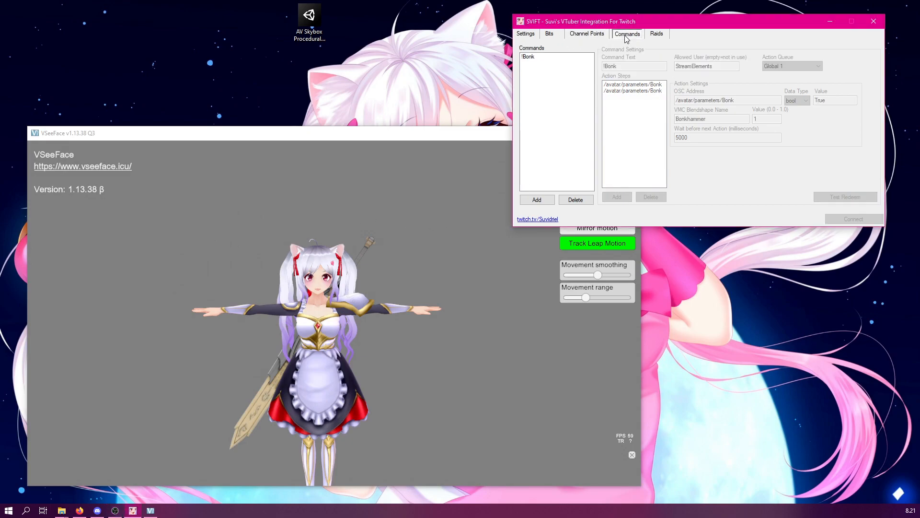
{"action": "left_click", "coordinate": [529, 58]}
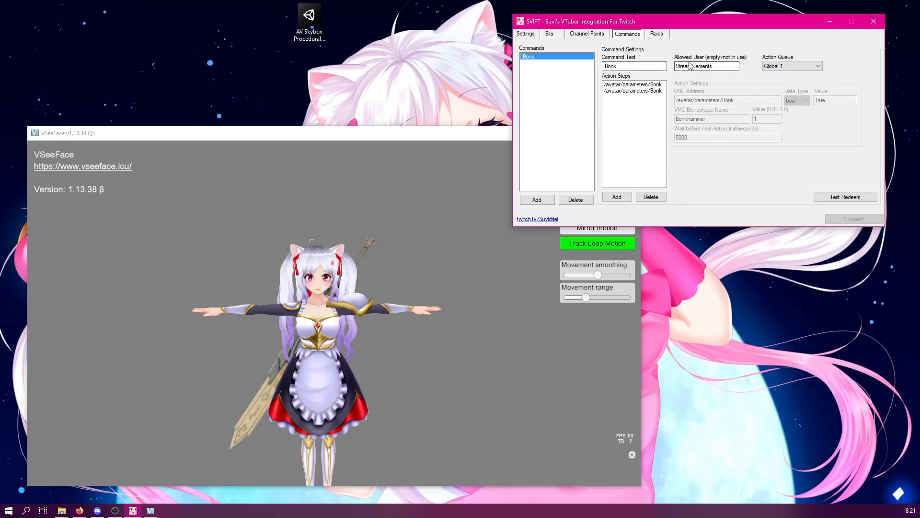
{"action": "left_click", "coordinate": [709, 67]}
{"action": "left_click_drag", "start_coordinate": [712, 25], "coordinate": [707, 25]}
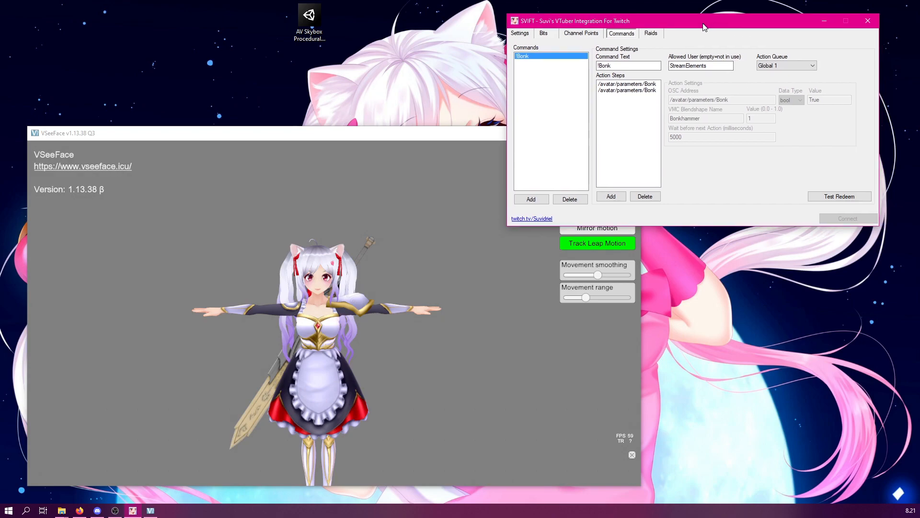
{"action": "left_click_drag", "start_coordinate": [624, 65], "coordinate": [569, 68]}
{"action": "double_click", "coordinate": [699, 65]}
{"action": "left_click", "coordinate": [622, 86]}
{"action": "left_click", "coordinate": [626, 91]}
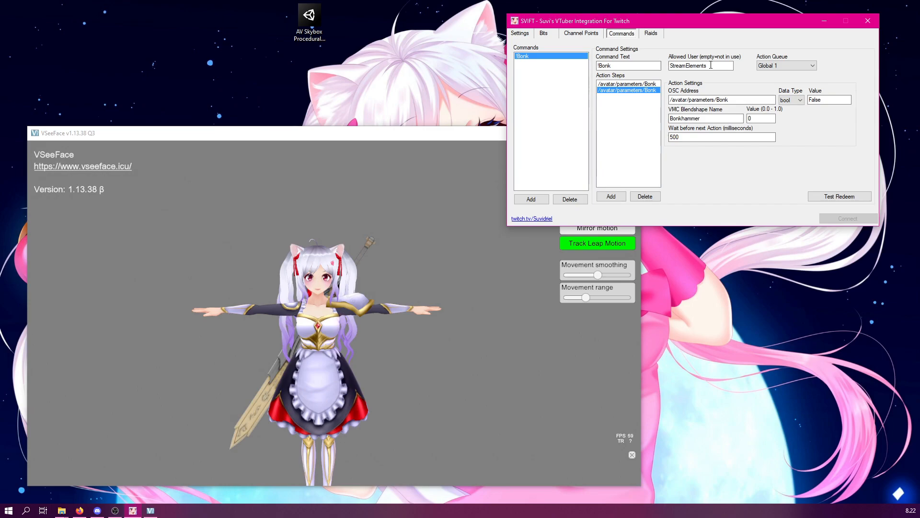
- Review the existing bit redeem's minimum and maximum bits settings
{"action": "left_click", "coordinate": [545, 35]}
{"action": "left_click", "coordinate": [550, 57]}
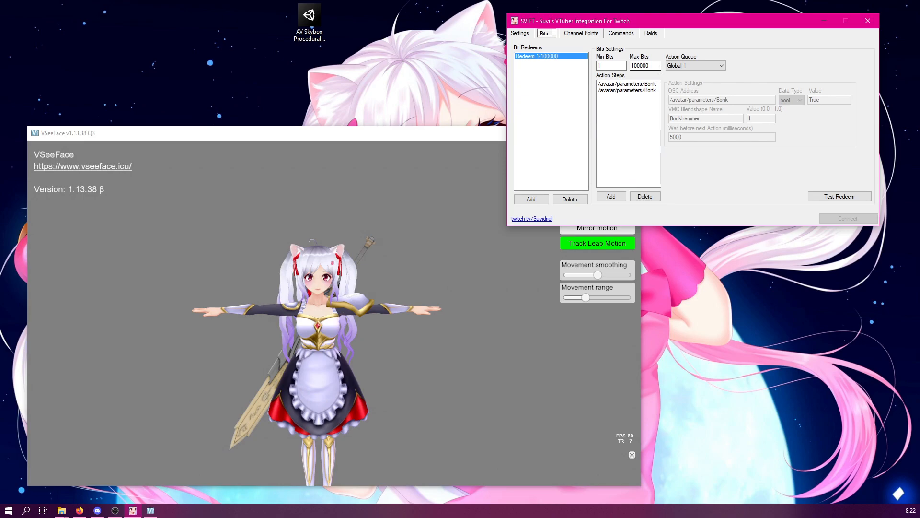
{"action": "left_click", "coordinate": [605, 66]}
{"action": "left_click", "coordinate": [647, 66]}
- Check the Bonk channel point redeem's action queue and the raid alert's action queue and first action step
{"action": "left_click", "coordinate": [581, 33]}
{"action": "left_click", "coordinate": [551, 57]}
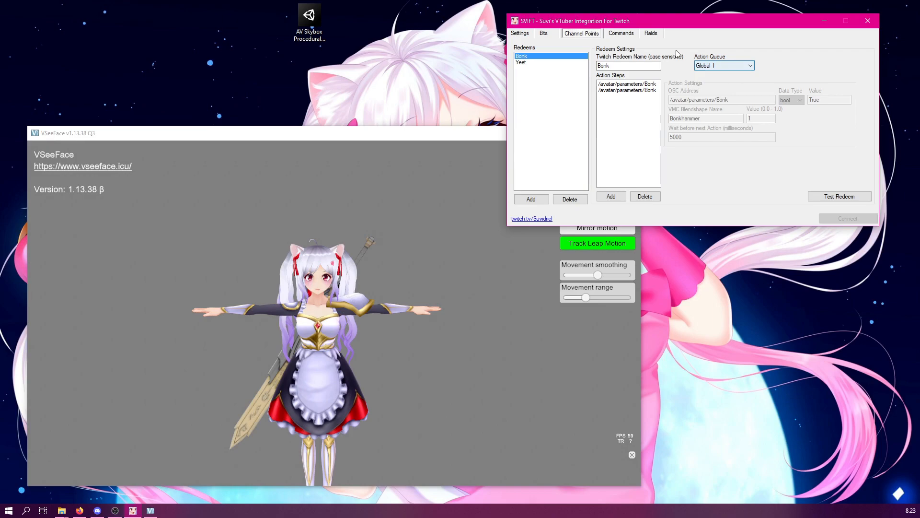
{"action": "left_click", "coordinate": [650, 35]}
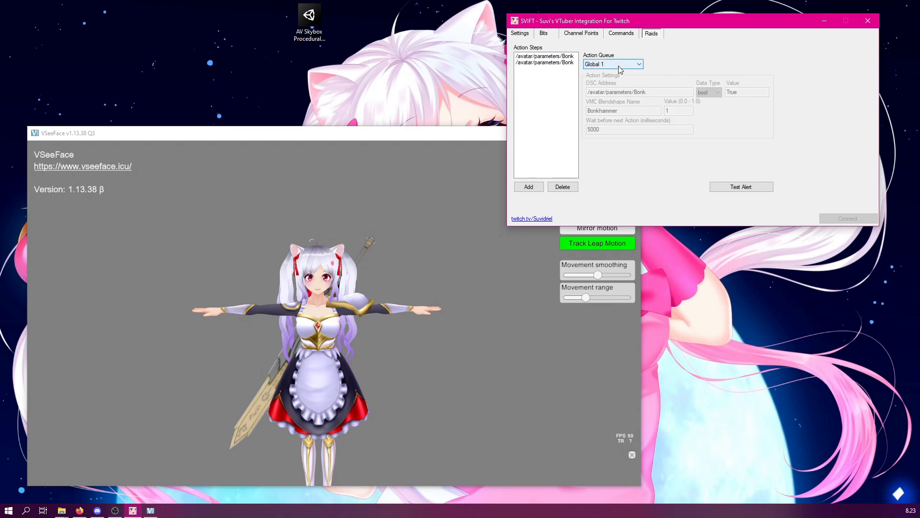
{"action": "left_click", "coordinate": [549, 56]}
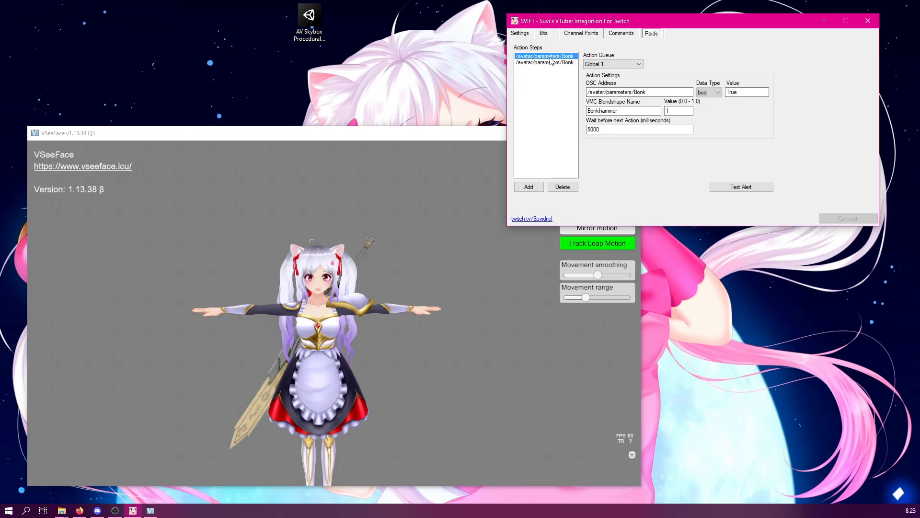